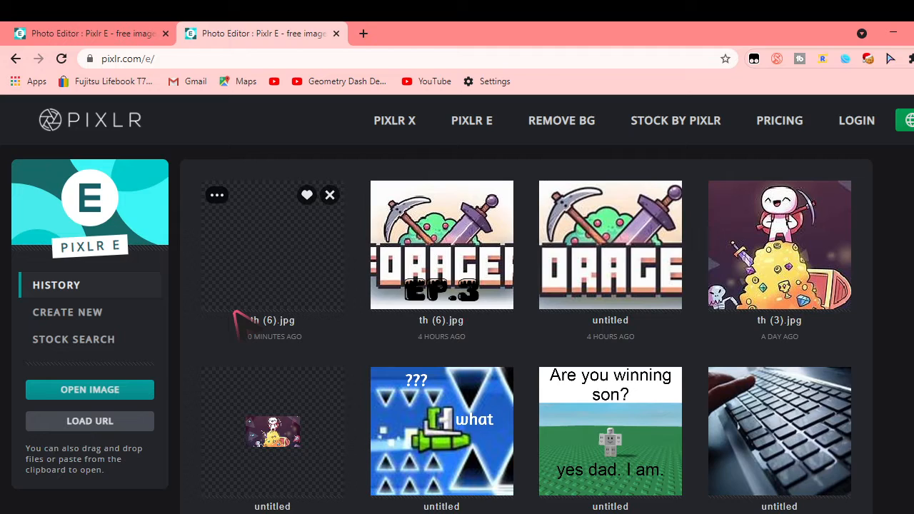
scroll(428, 379, "down", 4)
scroll(428, 378, "down", 1)
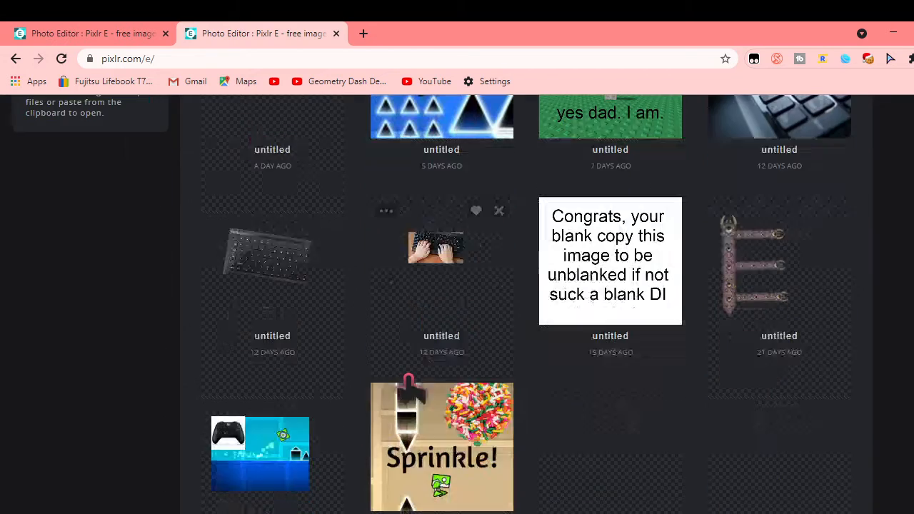
scroll(414, 386, "up", 4)
scroll(409, 386, "up", 1)
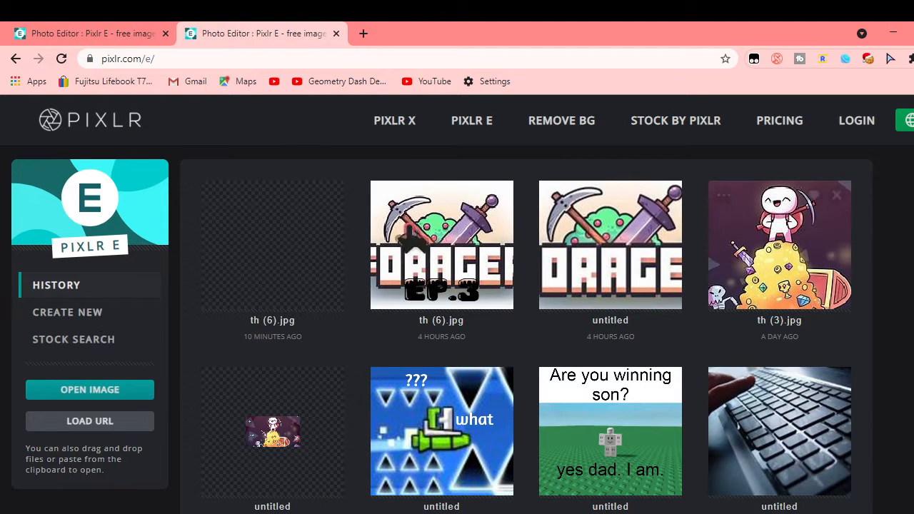
left_click(99, 58)
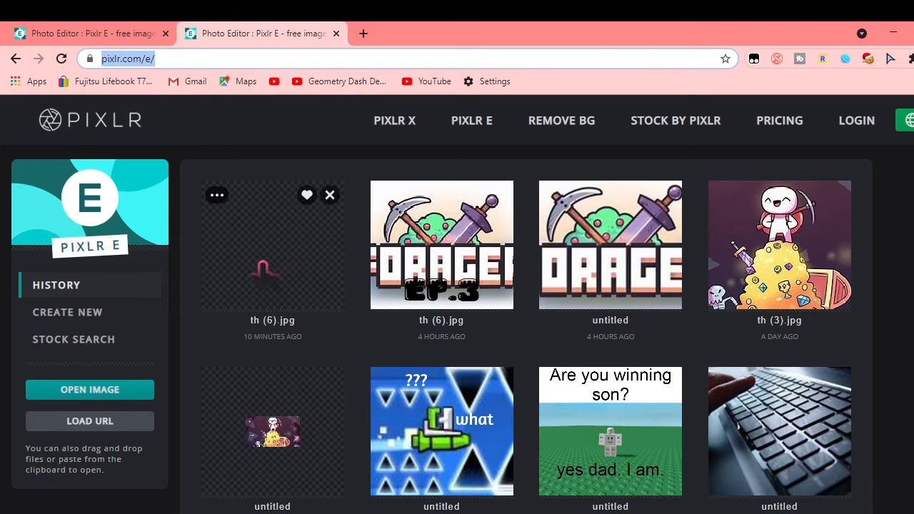
left_click(44, 316)
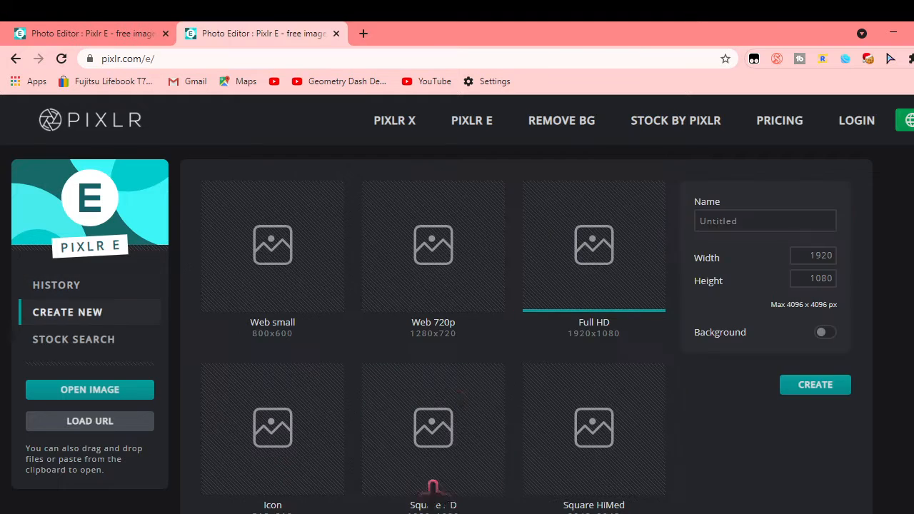
left_click(63, 287)
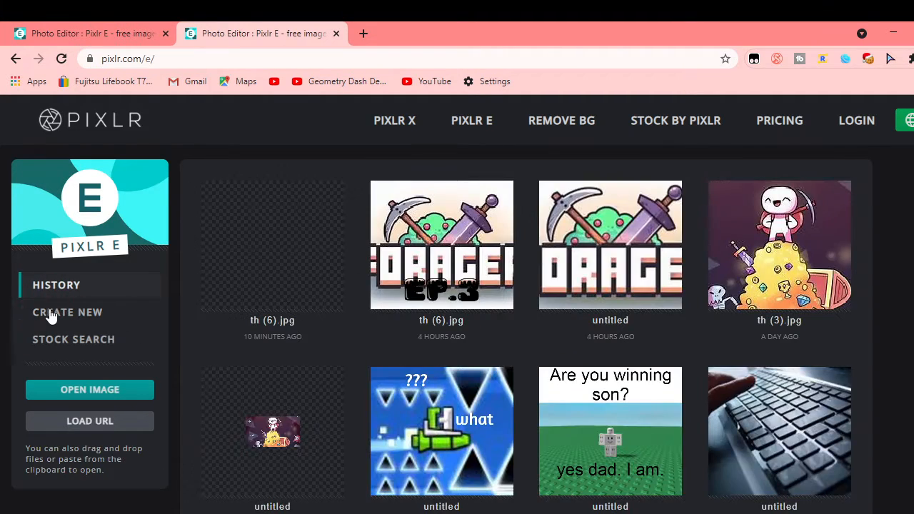
Create a new blank image from the Web 720p preset, 1280 × 720 px, with the background left off.
left_click(50, 314)
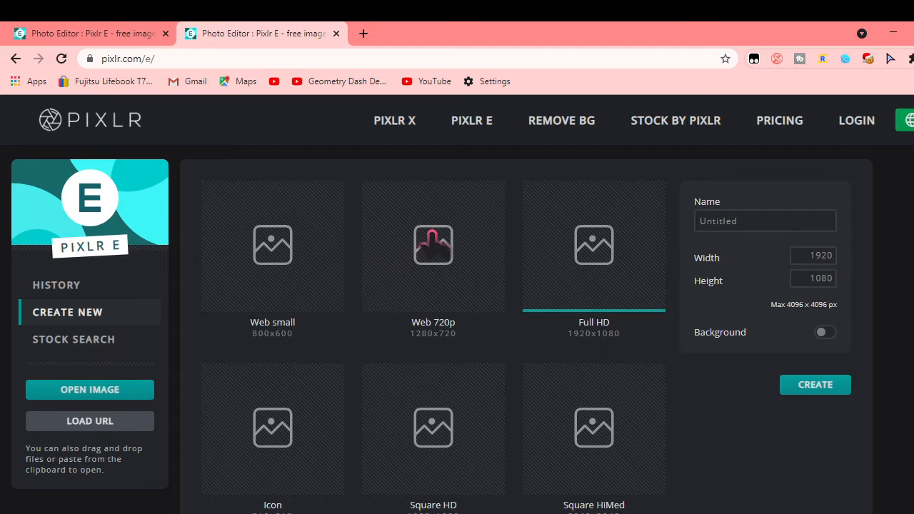
left_click(432, 241)
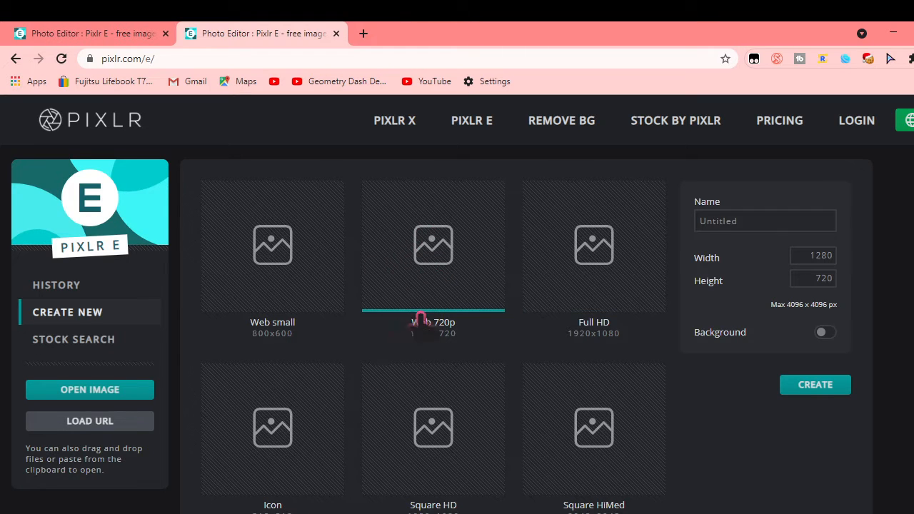
mouse_move(450, 341)
left_mouse_down()
mouse_move(432, 337)
mouse_move(438, 329)
mouse_move(441, 338)
left_mouse_up()
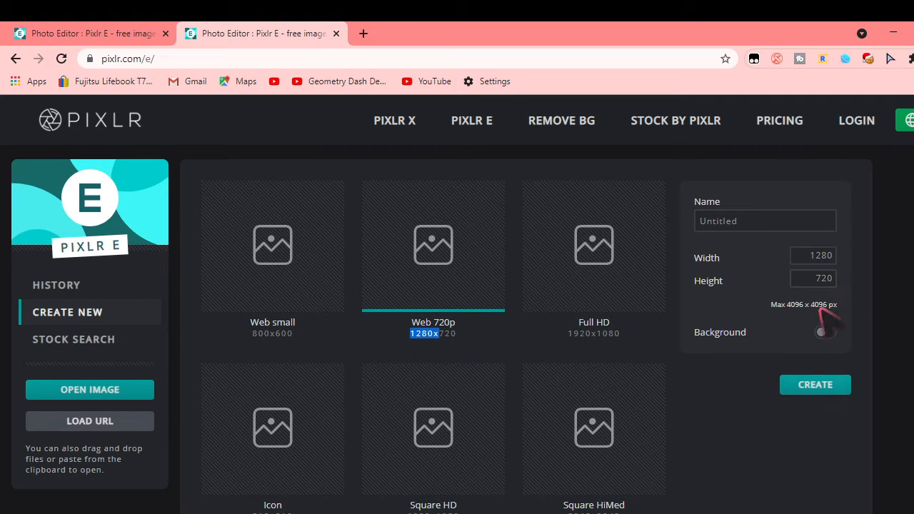
left_click(819, 330)
left_click(821, 331)
left_click(763, 221)
left_click(736, 405)
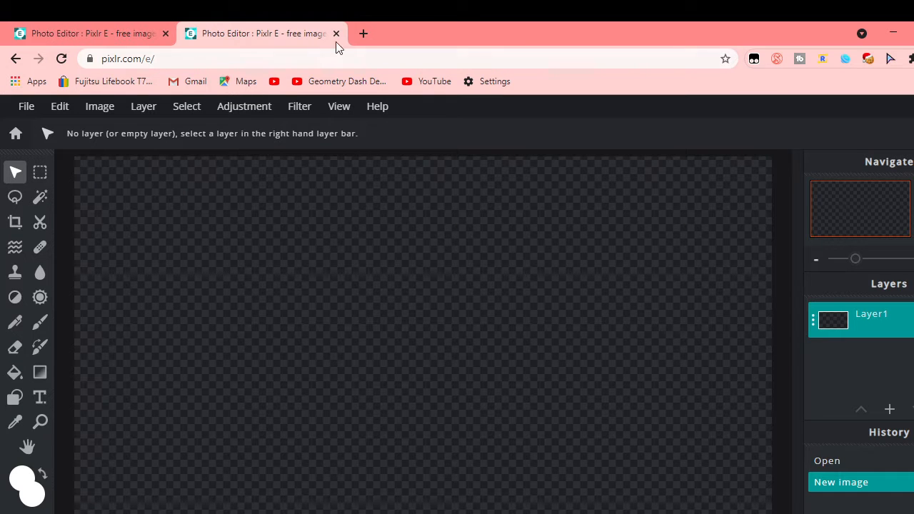
left_click(362, 34)
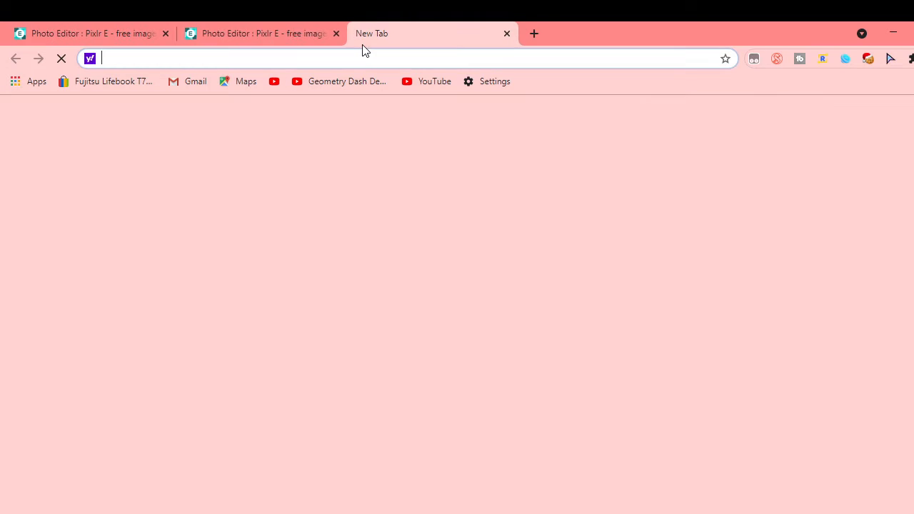
left_click(305, 34)
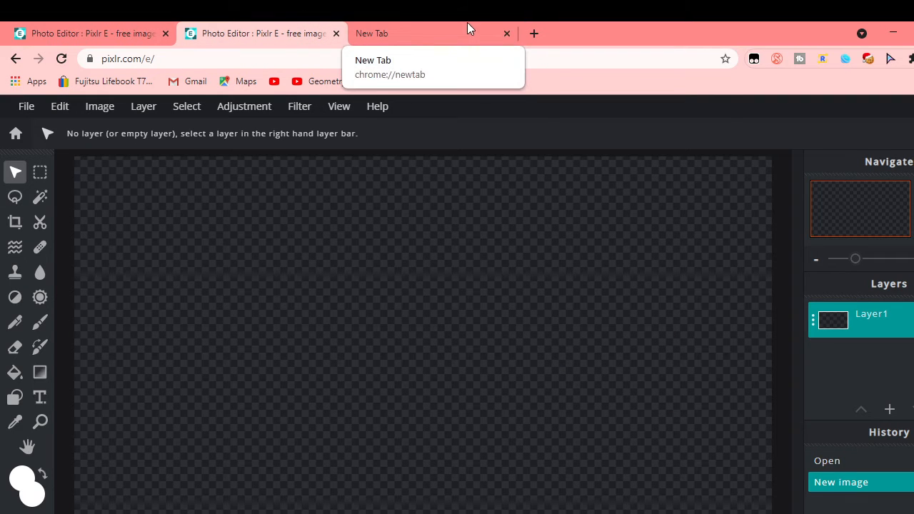
Add the fyfyf image from the Pictures folder as a new layer.
left_click(143, 107)
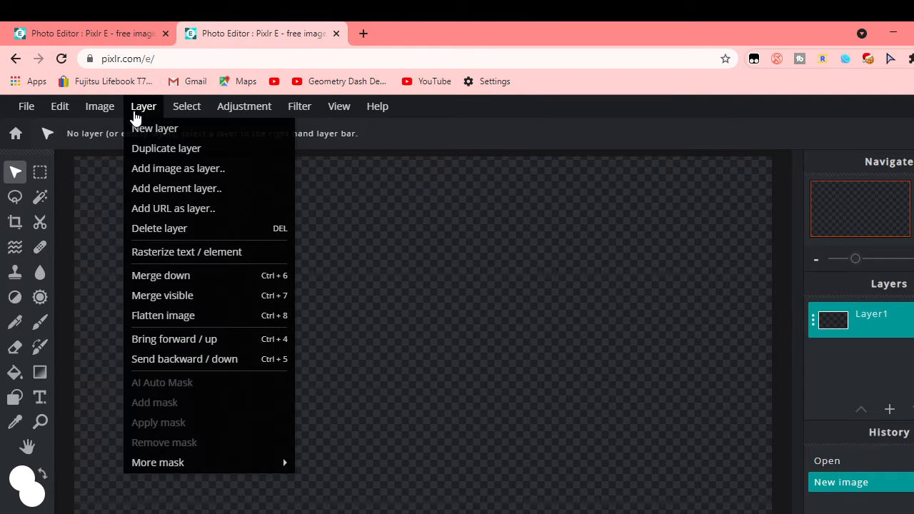
left_click(158, 171)
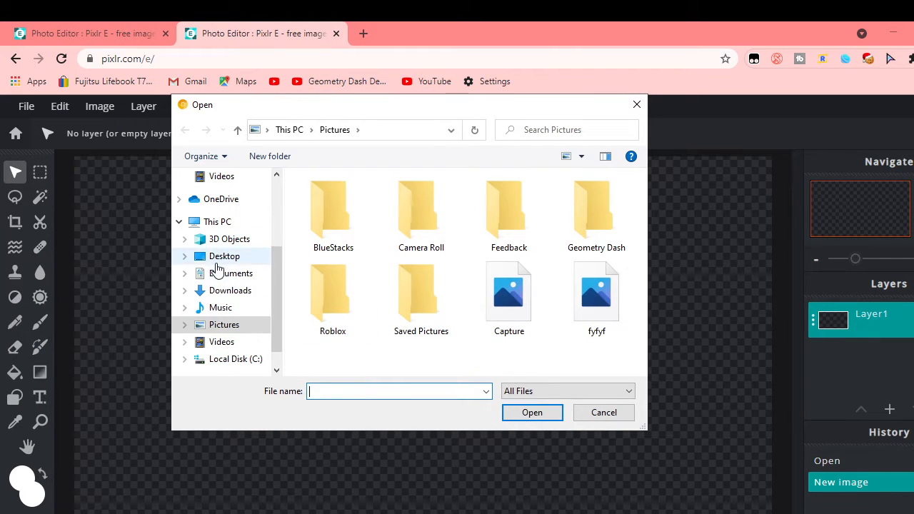
scroll(231, 254, "up", 3)
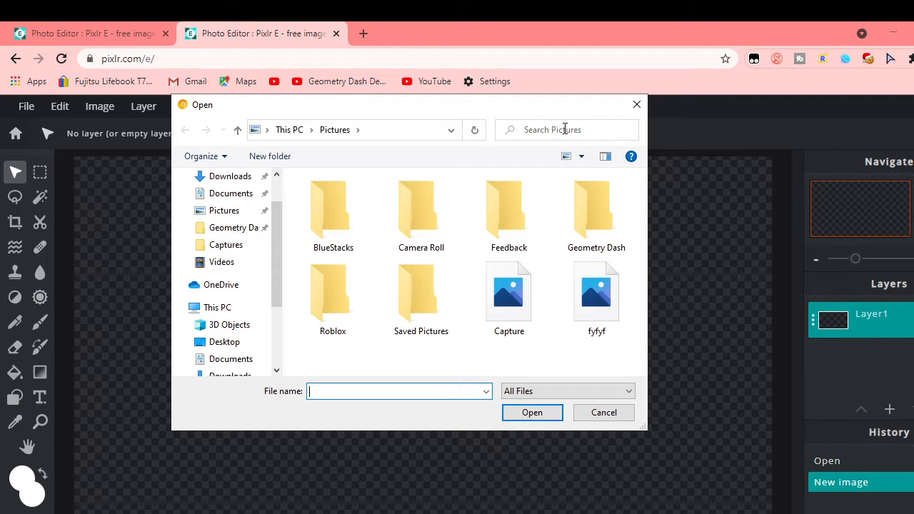
left_click(595, 289)
left_click(547, 413)
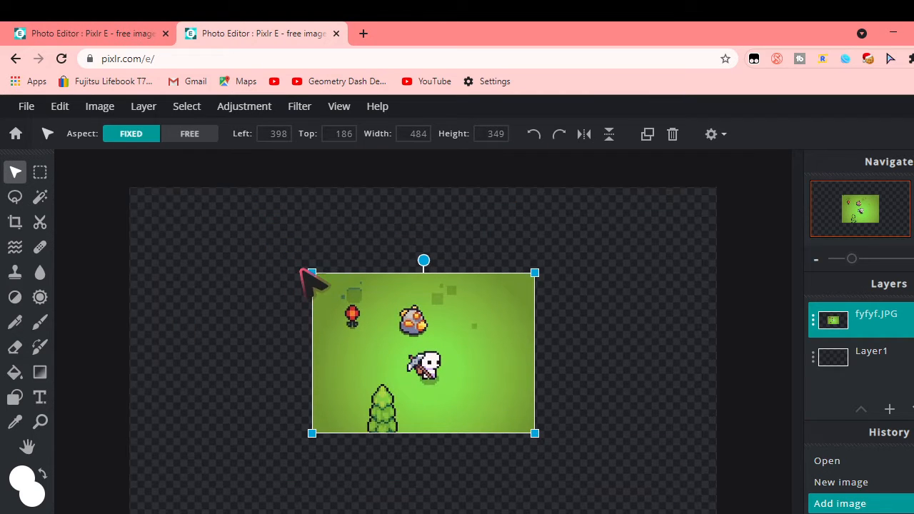
Try shrinking the fyfyf.JPG layer to about 367 × 265 px and rotating it slightly.
left_click_drag(309, 271, 48, 170)
left_click_drag(537, 434, 503, 395)
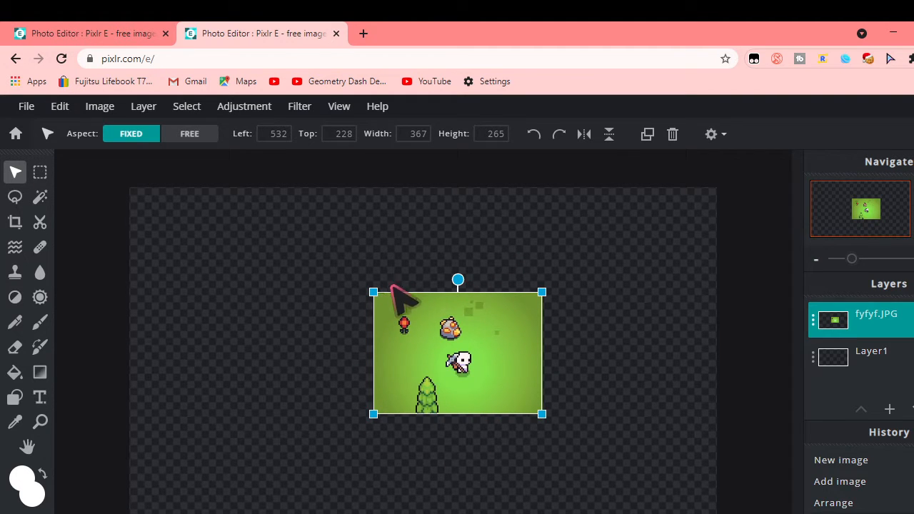
left_click_drag(459, 279, 455, 221)
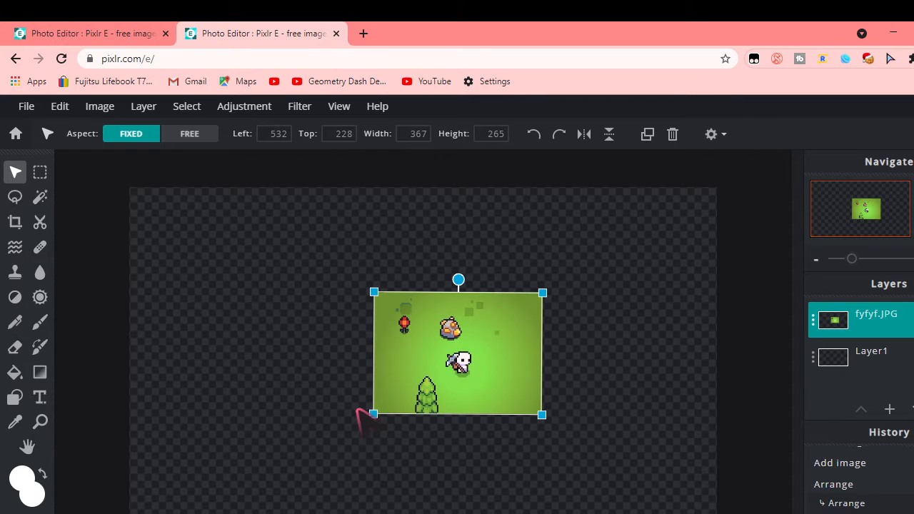
Enlarge the fyfyf.JPG layer to about 1109 × 800 px and move it over most of the canvas.
left_click_drag(374, 292, 39, 218)
left_click_drag(239, 319, 351, 421)
left_click_drag(187, 175, 118, 125)
left_click_drag(281, 353, 328, 385)
left_click_drag(258, 277, 362, 379)
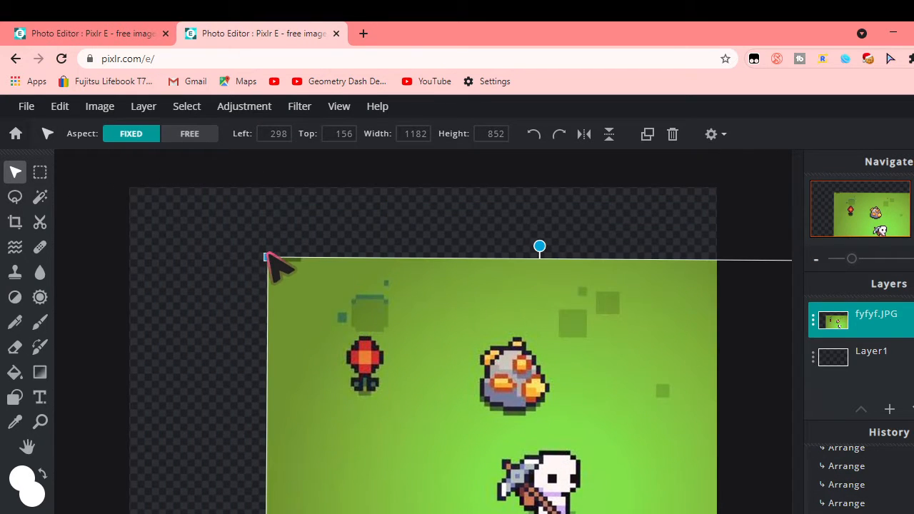
left_click_drag(267, 256, 209, 233)
left_click_drag(274, 305, 246, 383)
left_click_drag(175, 289, 286, 364)
left_click_drag(307, 378, 266, 226)
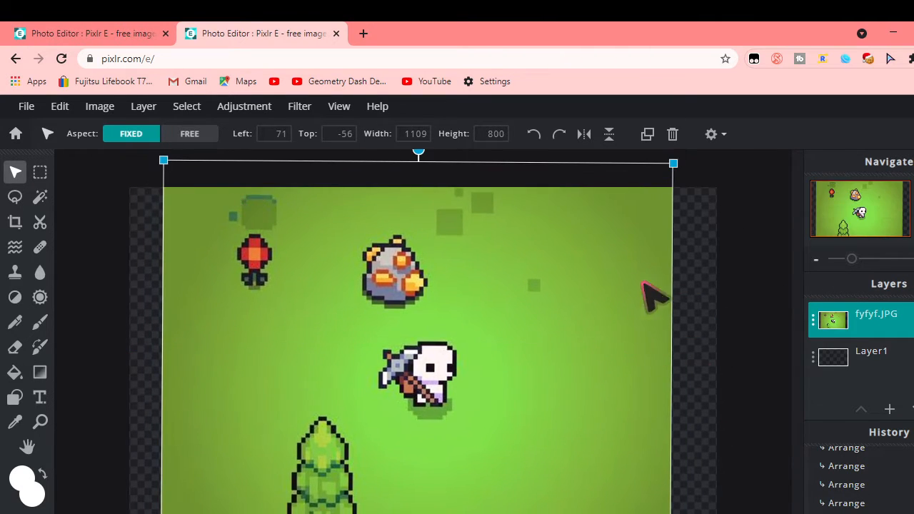
Scale and position the fyfyf.JPG layer, about 1281 × 927 px, so it covers the entire canvas as the background.
left_click_drag(692, 196, 716, 187)
left_click_drag(615, 272, 588, 256)
left_click_drag(687, 512, 738, 513)
mouse_move(584, 446)
left_mouse_down()
mouse_move(559, 416)
mouse_move(567, 443)
left_mouse_up()
scroll(458, 363, "down", 2)
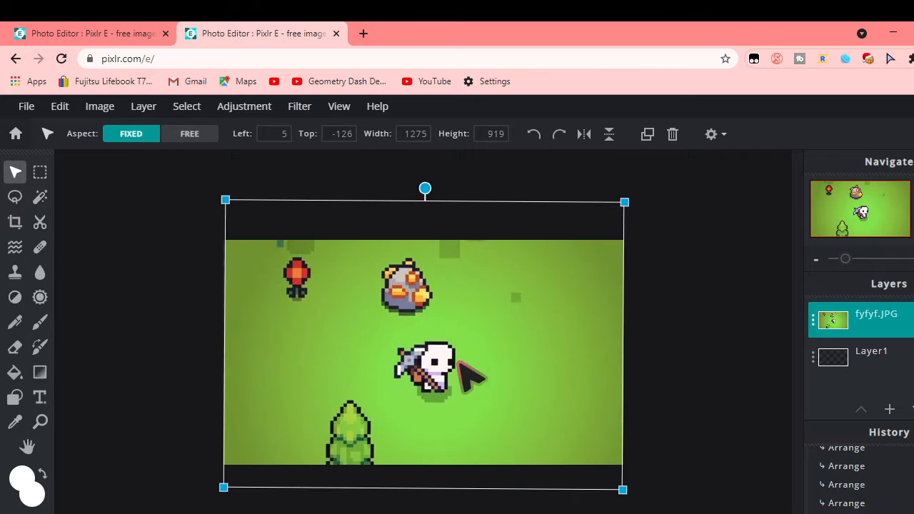
left_click_drag(225, 200, 238, 208)
mouse_move(289, 279)
left_mouse_down()
mouse_move(279, 292)
mouse_move(279, 280)
left_mouse_up()
left_click_drag(231, 211, 219, 204)
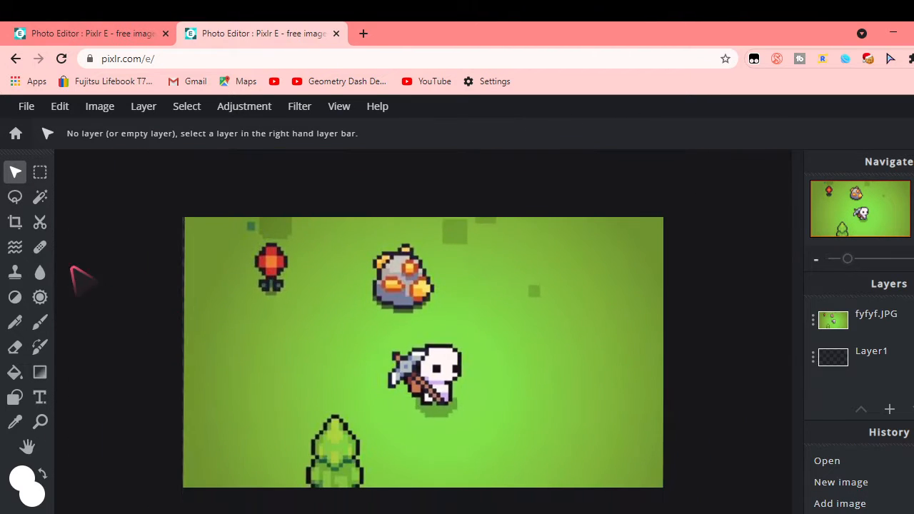
left_click(574, 372)
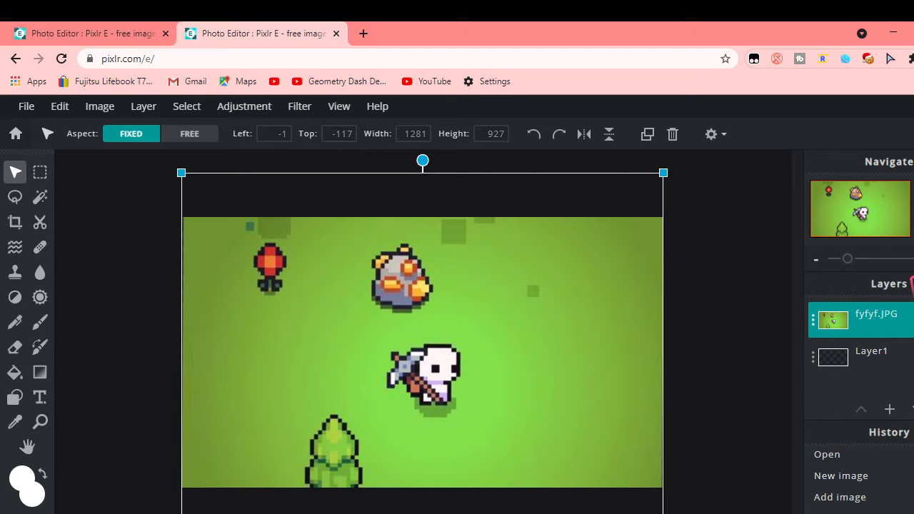
Apply a Gaussian blur with an amount of 65 to the fyfyf.JPG background layer and deselect it.
left_click(272, 107)
mouse_move(309, 111)
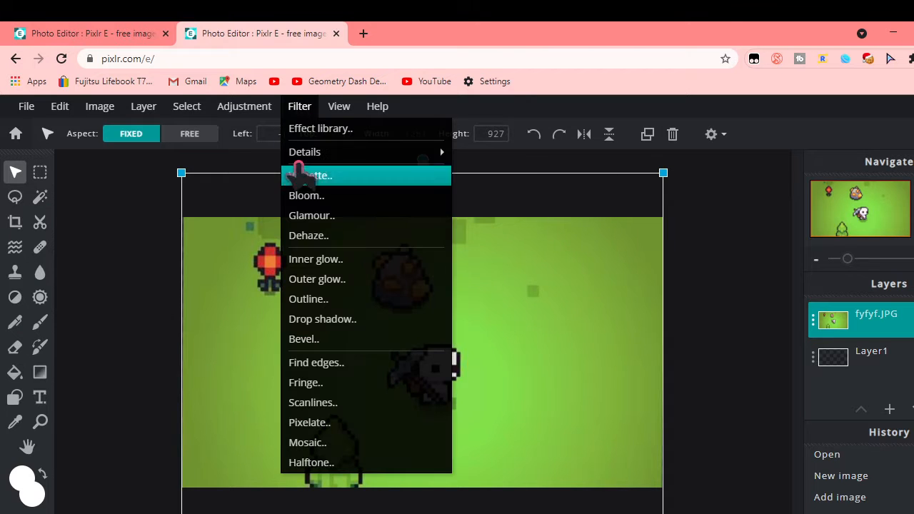
mouse_move(301, 158)
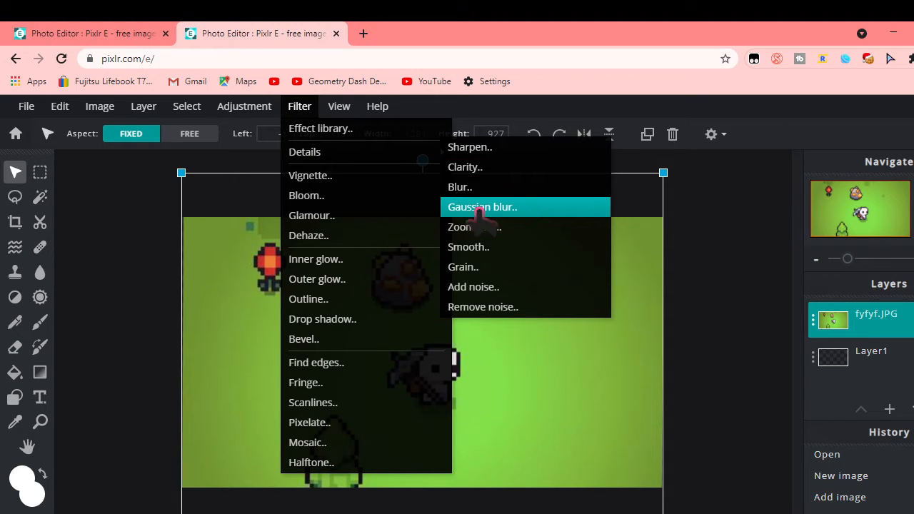
left_click(501, 208)
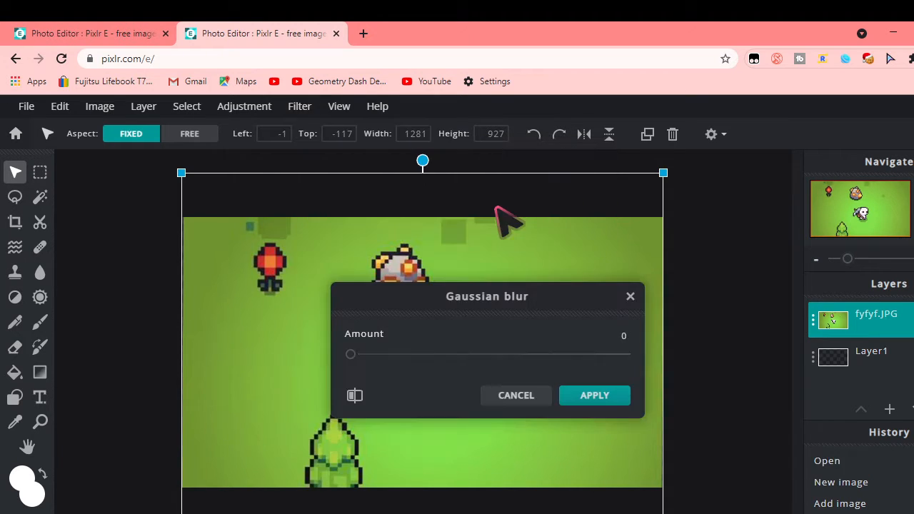
left_click_drag(351, 354, 512, 357)
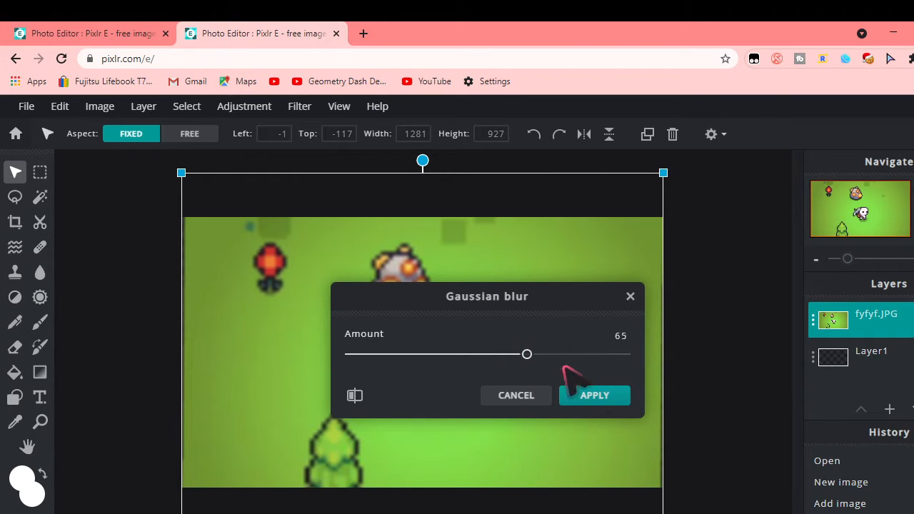
left_click(588, 398)
left_click(91, 271)
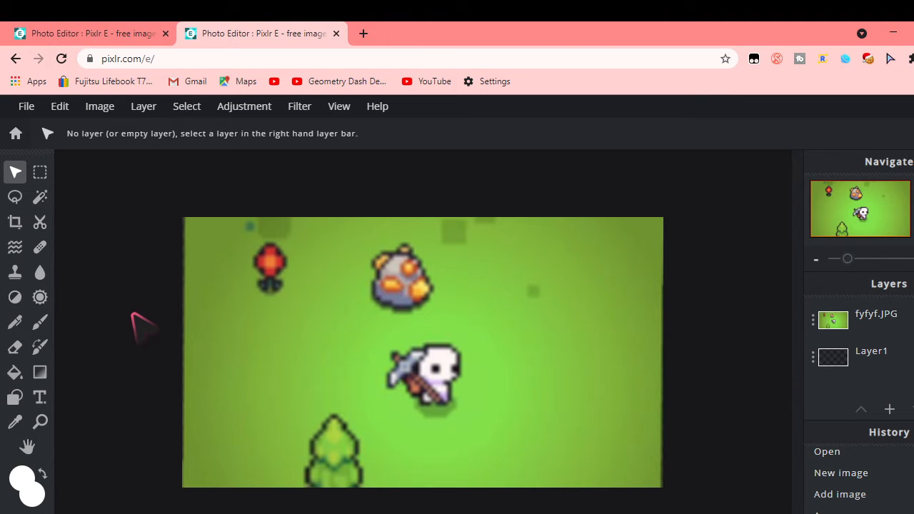
Add the dudhufhyh character image from the Downloads folder as a new layer.
left_click(136, 107)
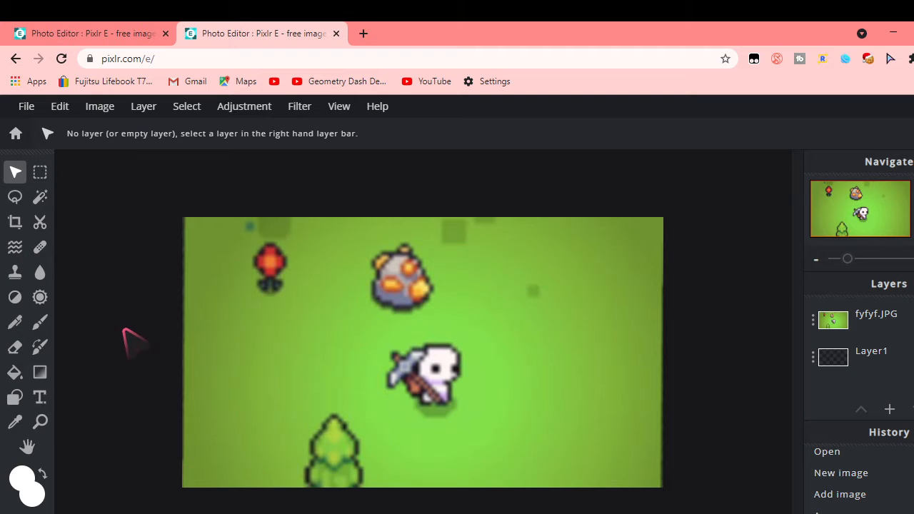
left_click(187, 104)
left_click(139, 104)
left_click(141, 106)
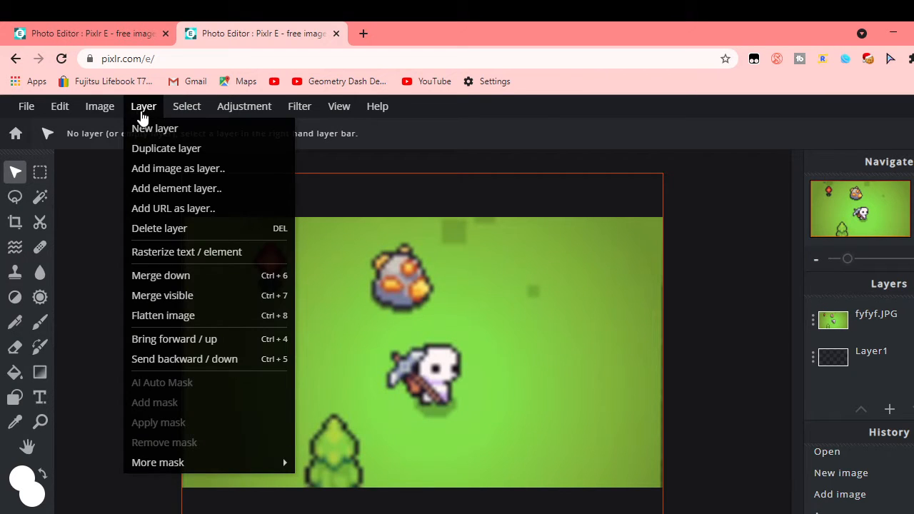
left_click(157, 169)
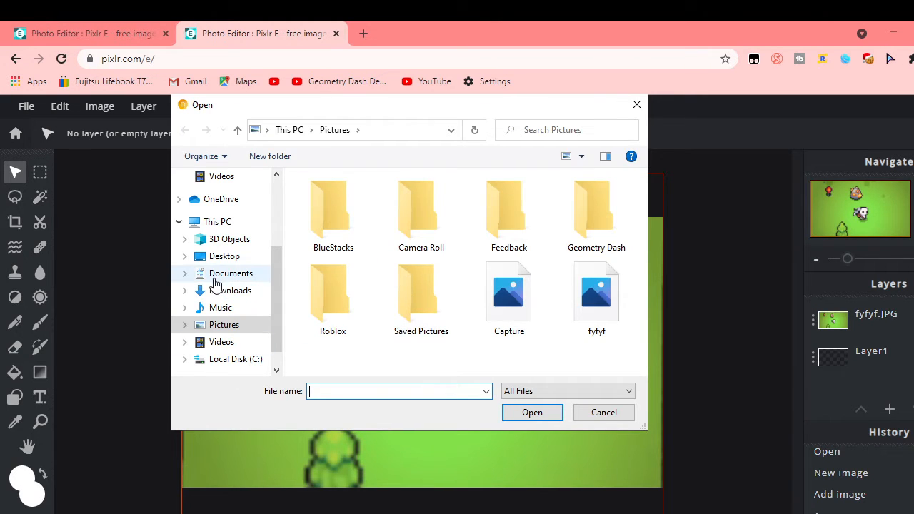
left_click(214, 260)
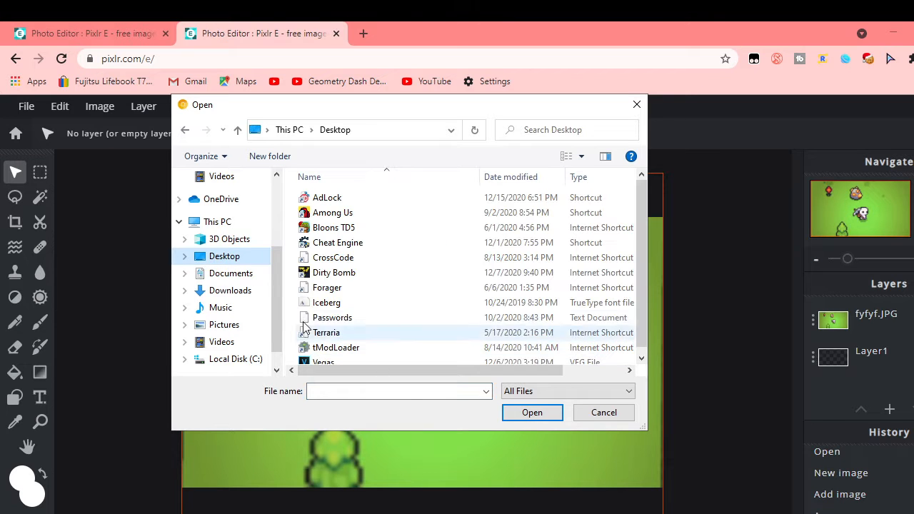
left_click(217, 290)
left_click(377, 251)
left_click(529, 412)
Enlarge the character to about 413 × 338 px, place it in the canvas's lower-right corner, and deselect it.
left_click_drag(443, 381, 581, 418)
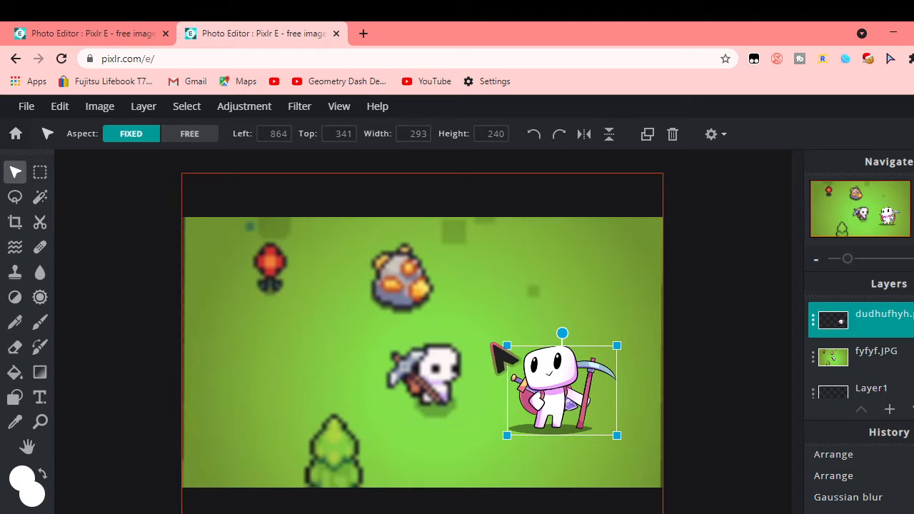
left_click_drag(507, 346, 453, 295)
left_click_drag(520, 381, 562, 426)
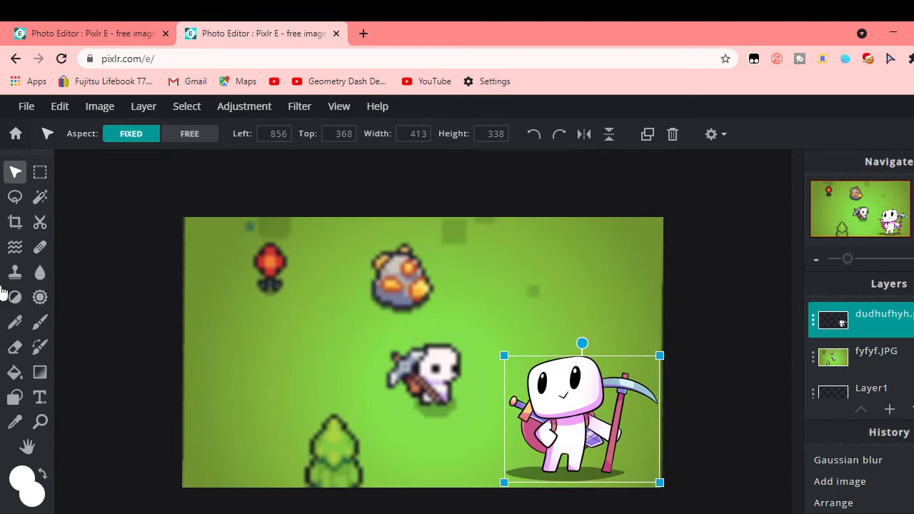
left_click(444, 189)
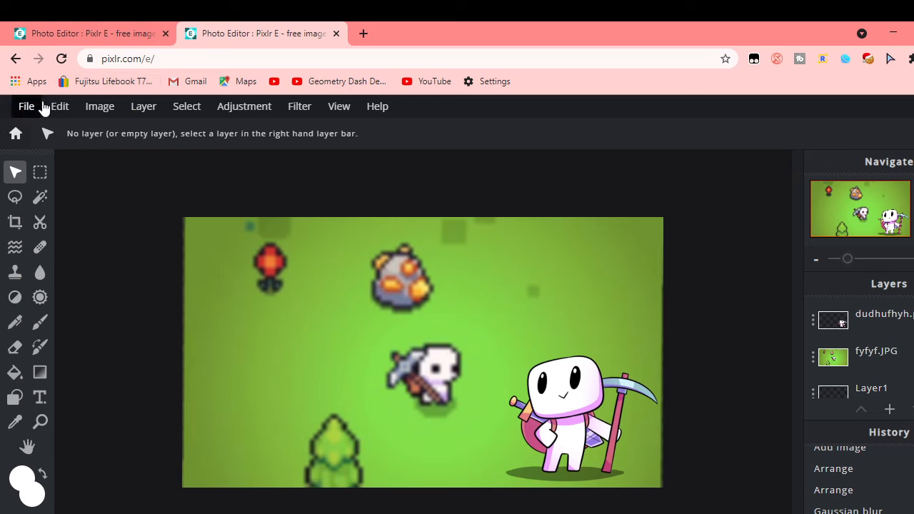
left_click(105, 114)
left_click(138, 107)
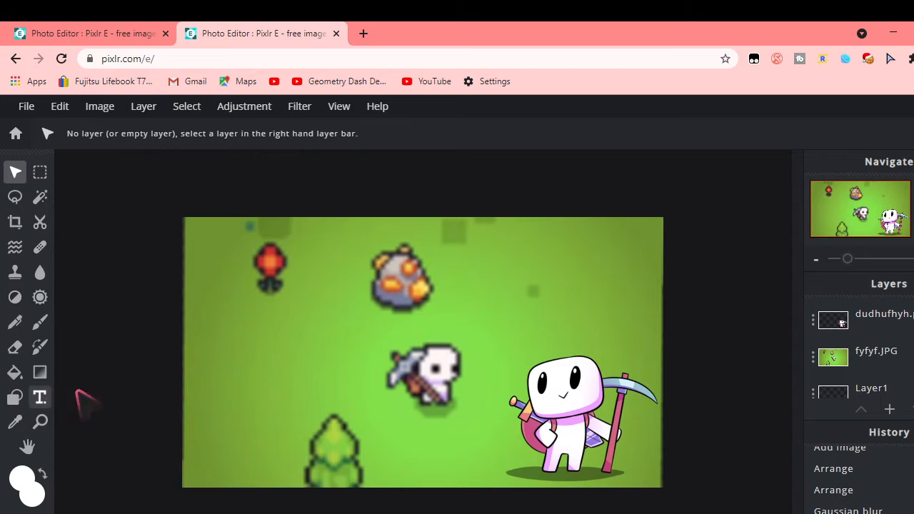
Add the Logo image from the Downloads folder as a new layer and move it to the canvas's upper-left area.
left_click(188, 109)
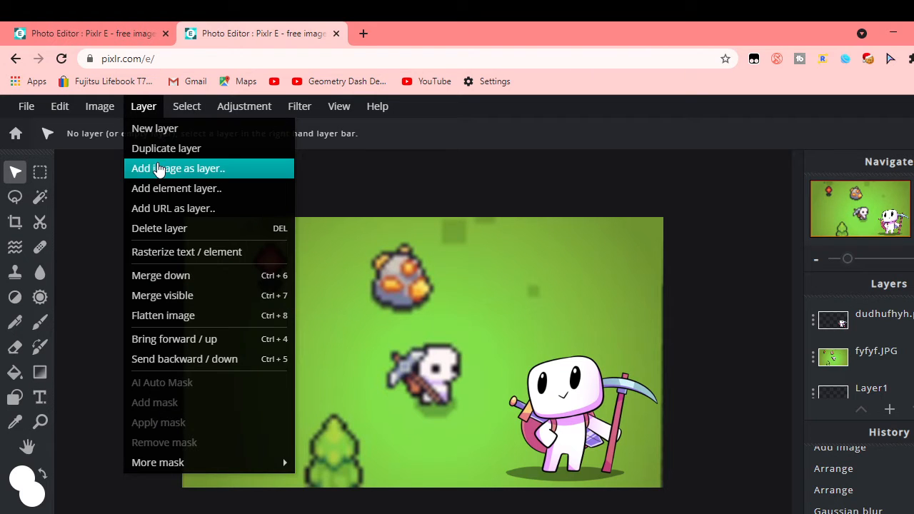
left_click(158, 168)
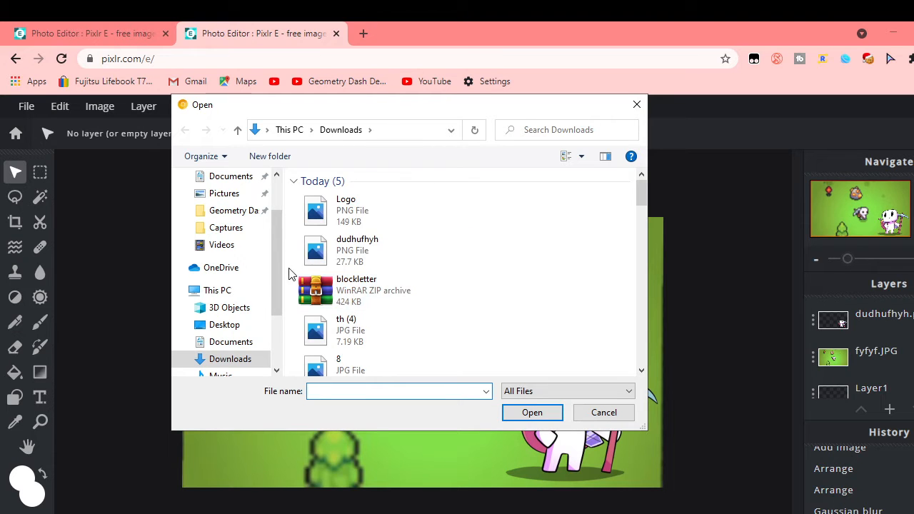
left_click(363, 219)
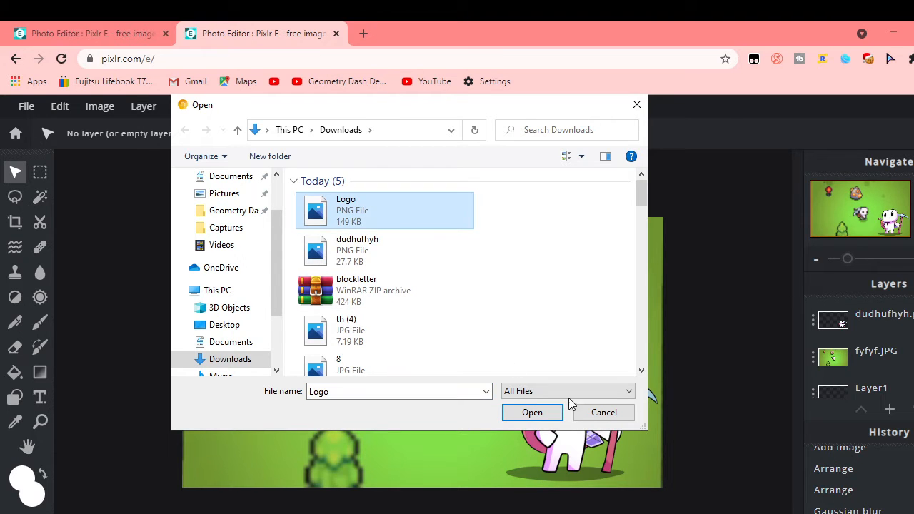
left_click(531, 412)
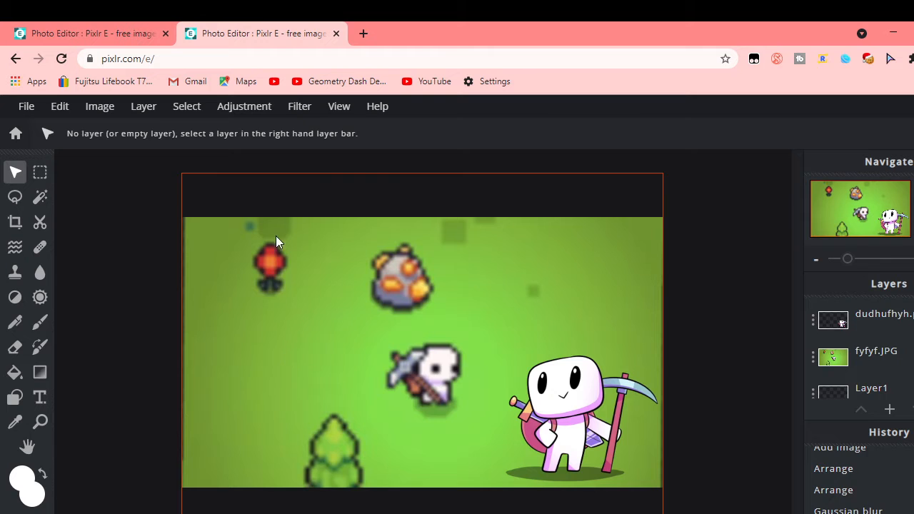
left_click_drag(419, 366, 304, 322)
Search the web for "forager logo png" in a new browser tab and show the image results.
left_click(364, 32)
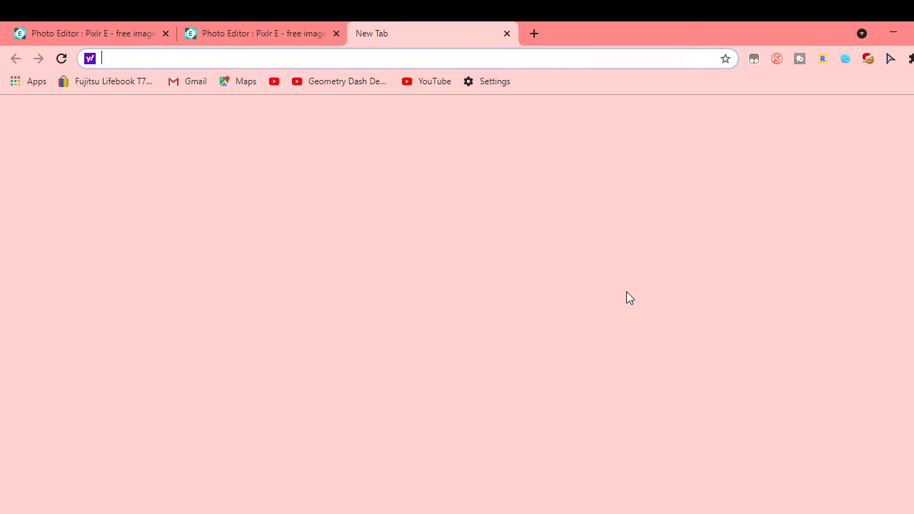
type("heh")
key("BackSpace")
key("BackSpace")
key("BackSpace")
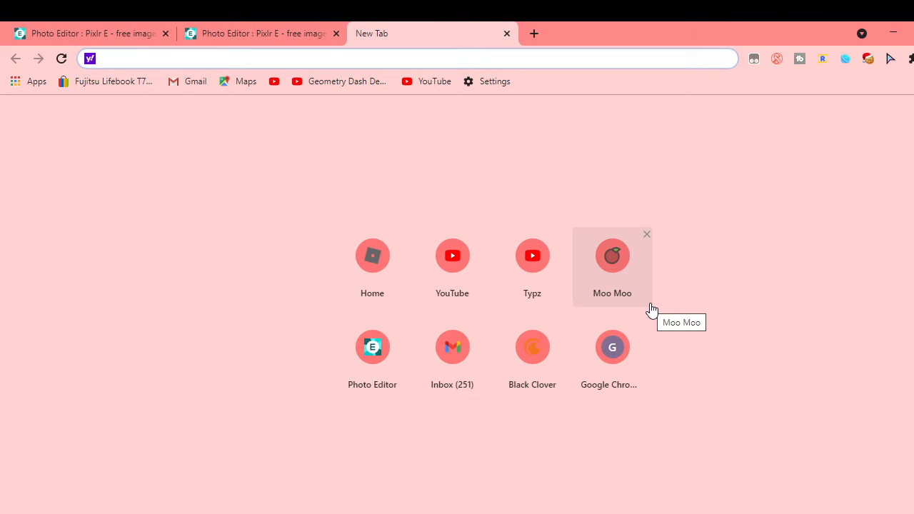
type("png")
key("BackSpace")
key("BackSpace")
key("BackSpace")
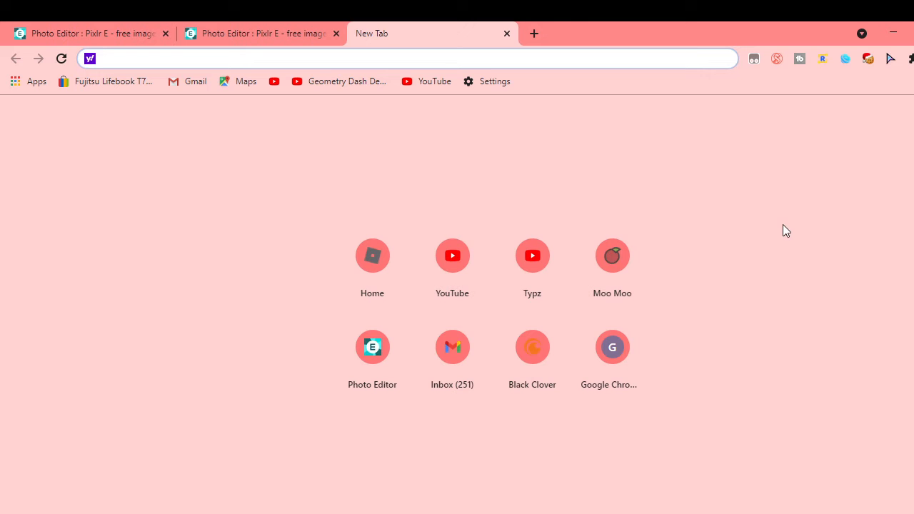
type("forager ")
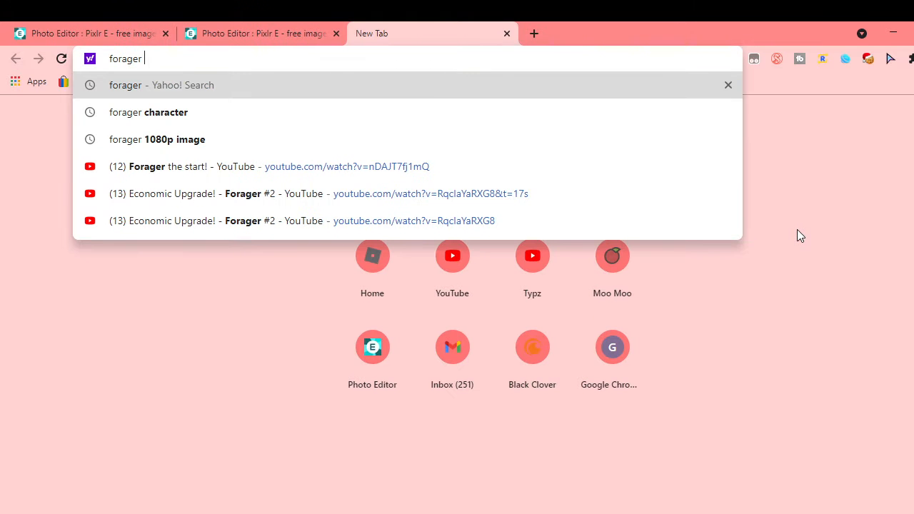
type("logo png")
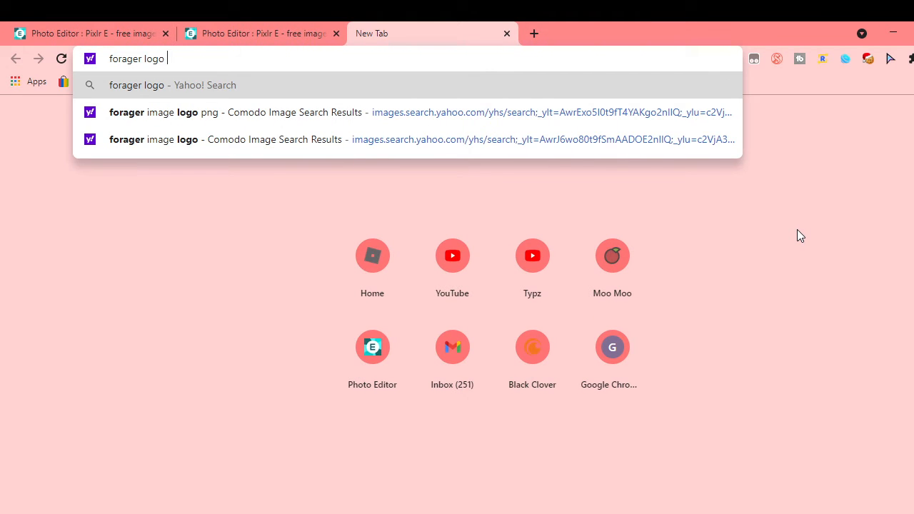
key("Return")
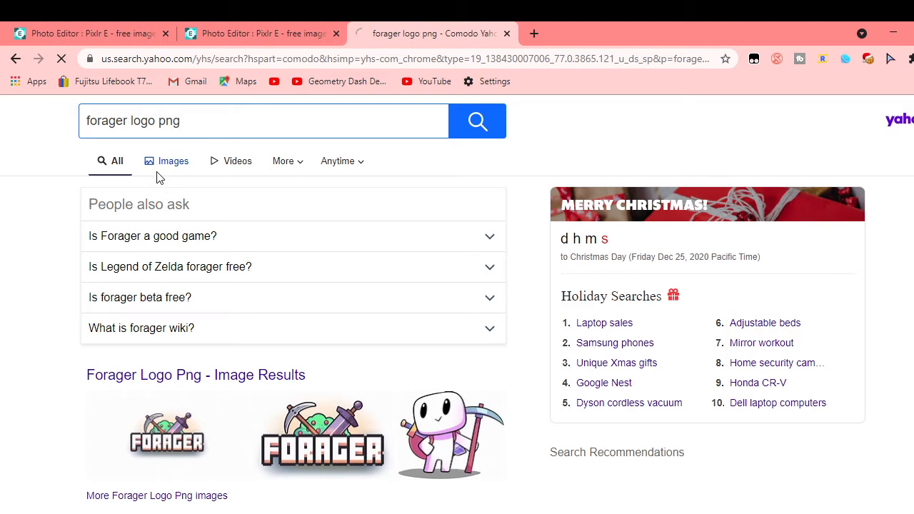
left_click(166, 164)
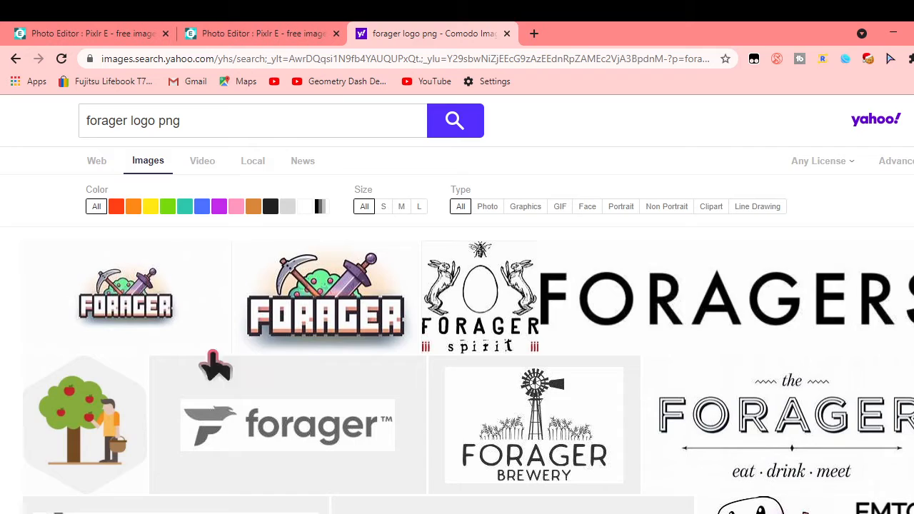
Browse the image results and preview several candidates to examine which logos have a transparent background.
left_click(184, 334)
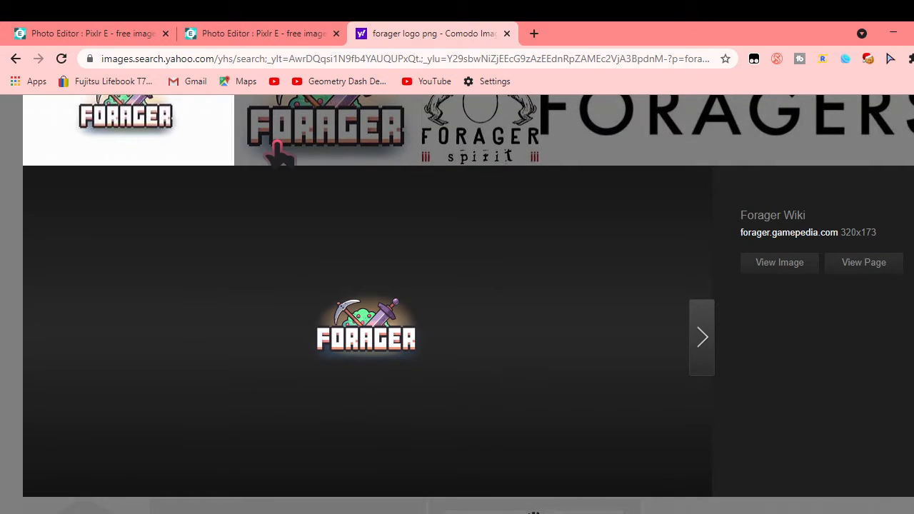
scroll(257, 366, "down", 8)
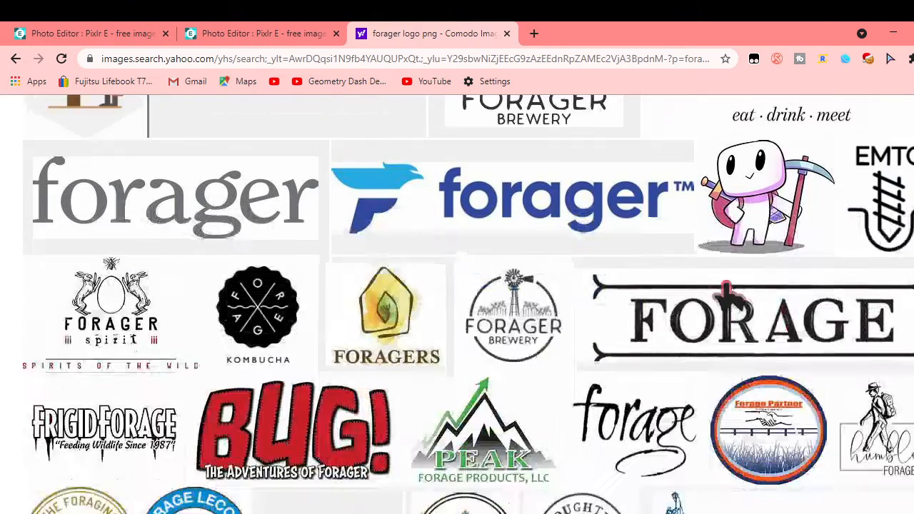
scroll(725, 284, "down", 1)
scroll(687, 286, "up", 2)
left_click(715, 274)
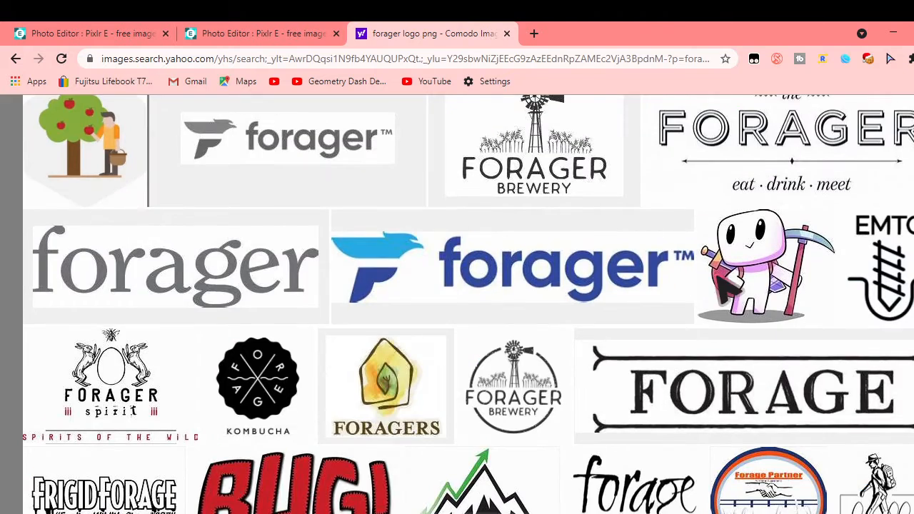
scroll(228, 357, "down", 3)
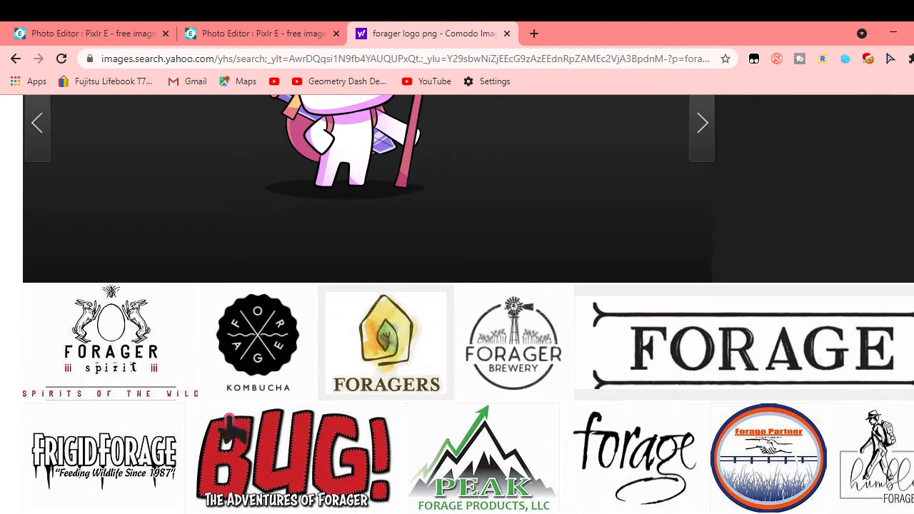
left_click(223, 389)
scroll(225, 492, "down", 3)
scroll(246, 443, "up", 3)
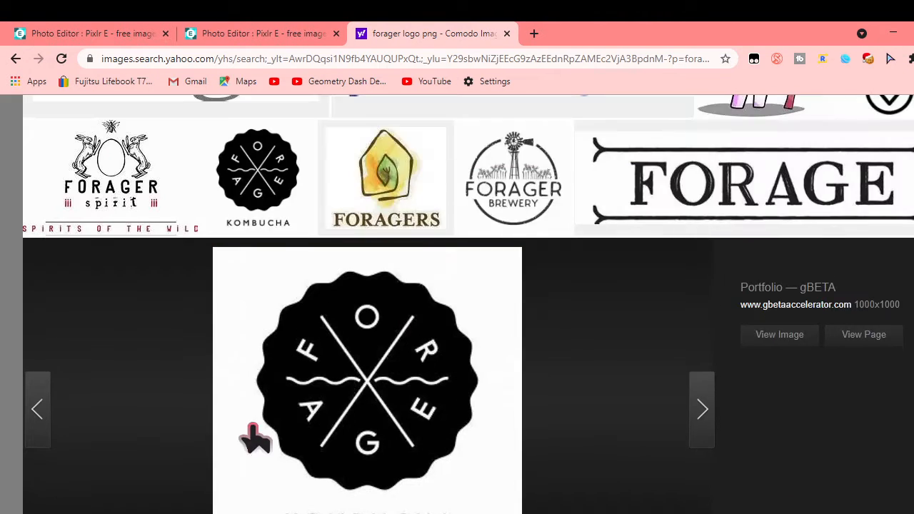
scroll(300, 414, "down", 1)
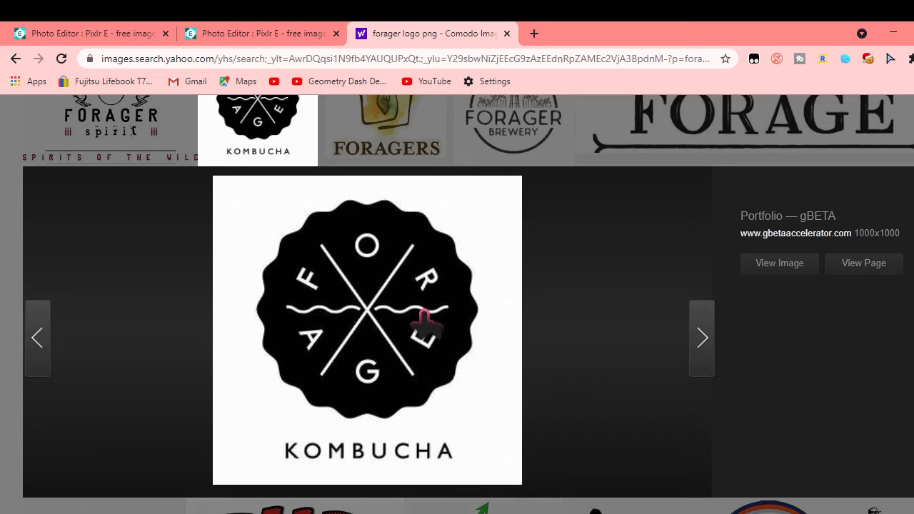
scroll(416, 335, "up", 2)
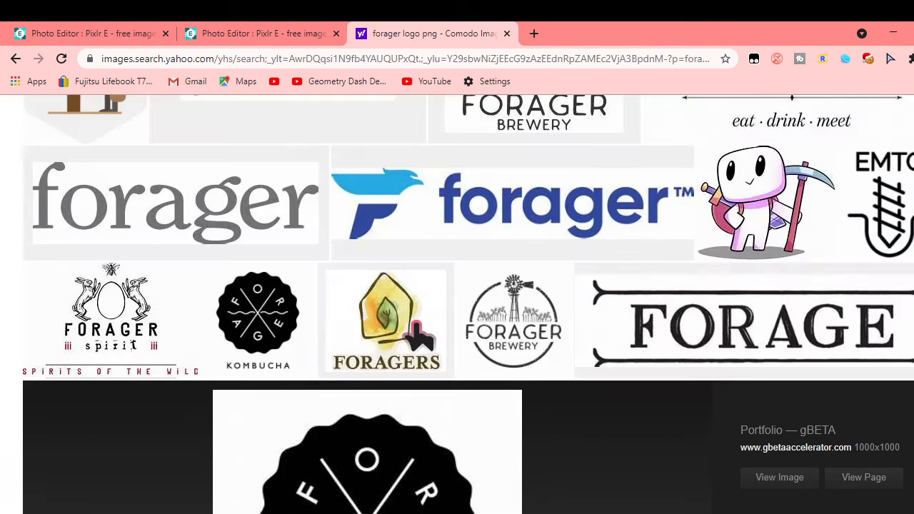
scroll(407, 343, "down", 2)
scroll(414, 424, "up", 2)
Compare the two Forager game logo results with the logo in the thumbnail, and close the search tab.
left_click(245, 30)
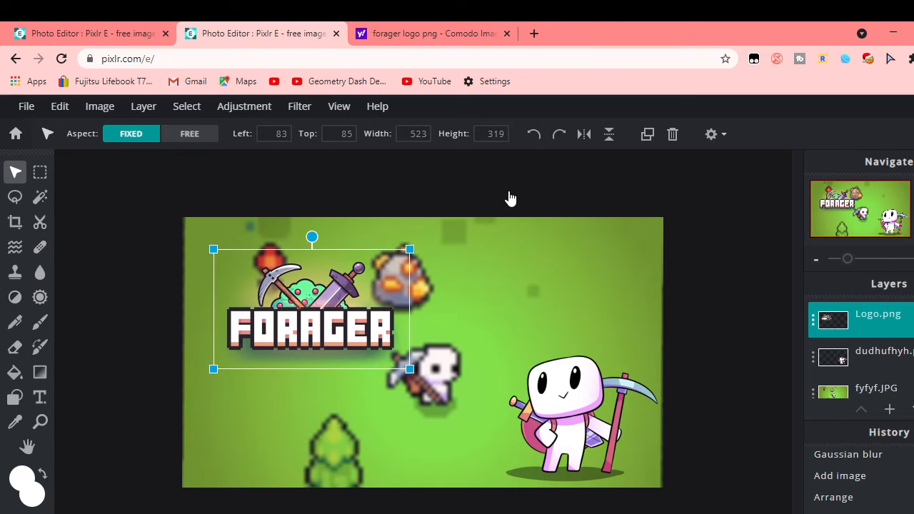
left_click(448, 30)
scroll(132, 303, "up", 3)
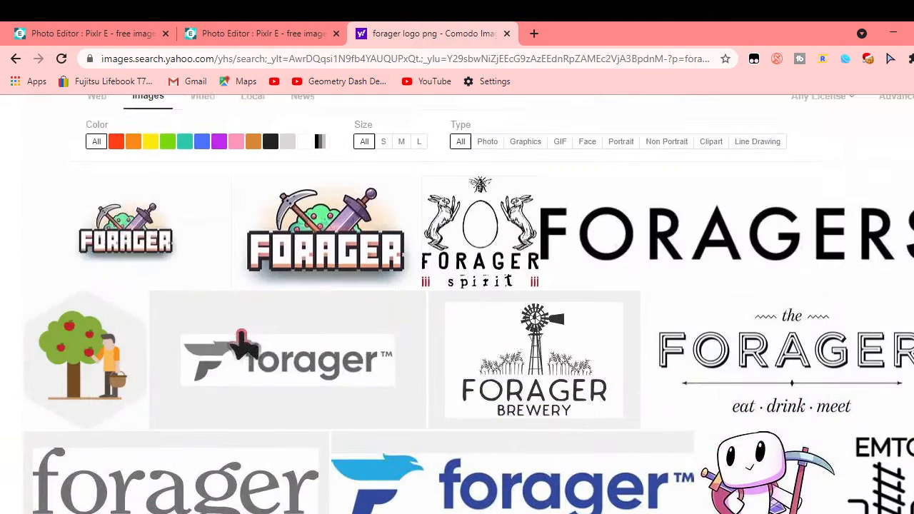
left_click(128, 304)
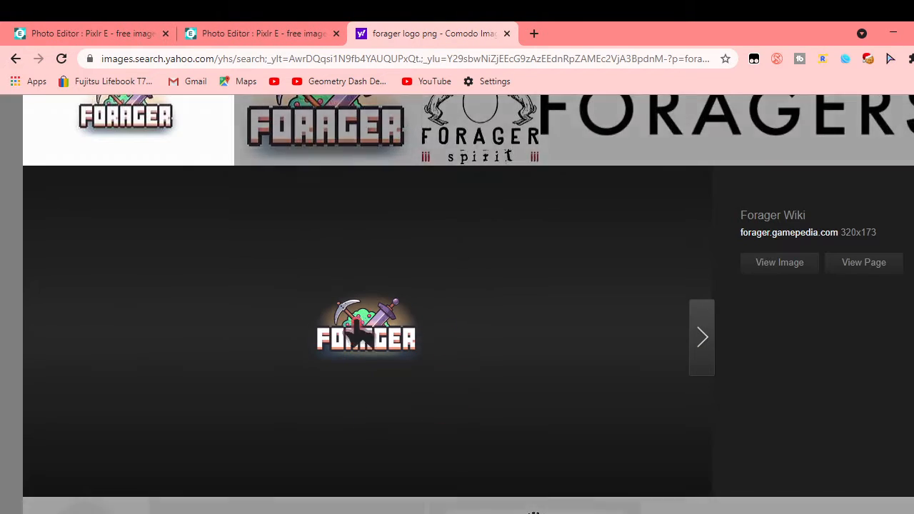
left_click(341, 128)
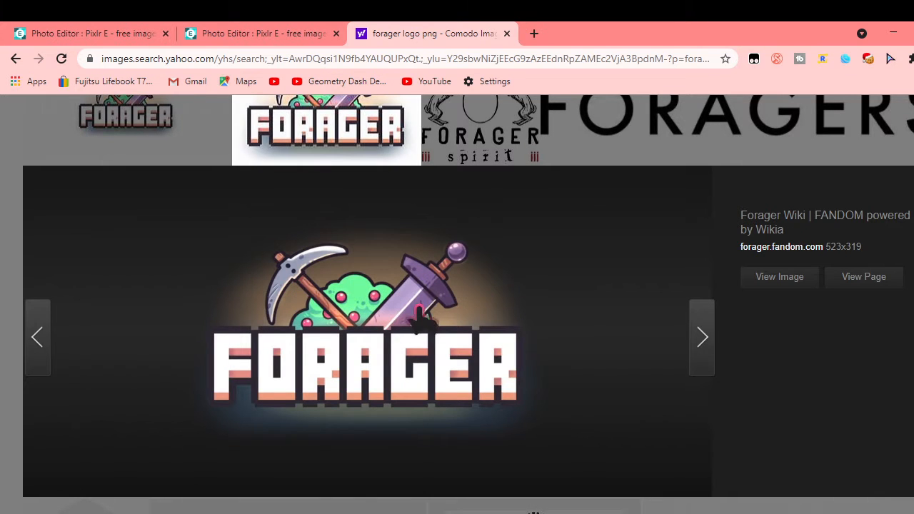
left_click(270, 29)
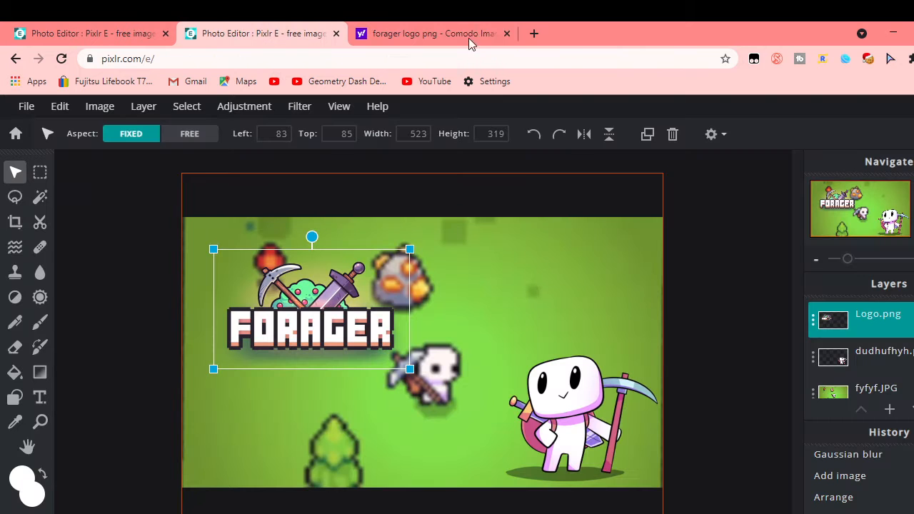
left_click(506, 34)
Shrink the Forager logo to about 451 × 275 px, place it in the canvas's upper-left corner, and deselect it.
left_click_drag(373, 322, 269, 280)
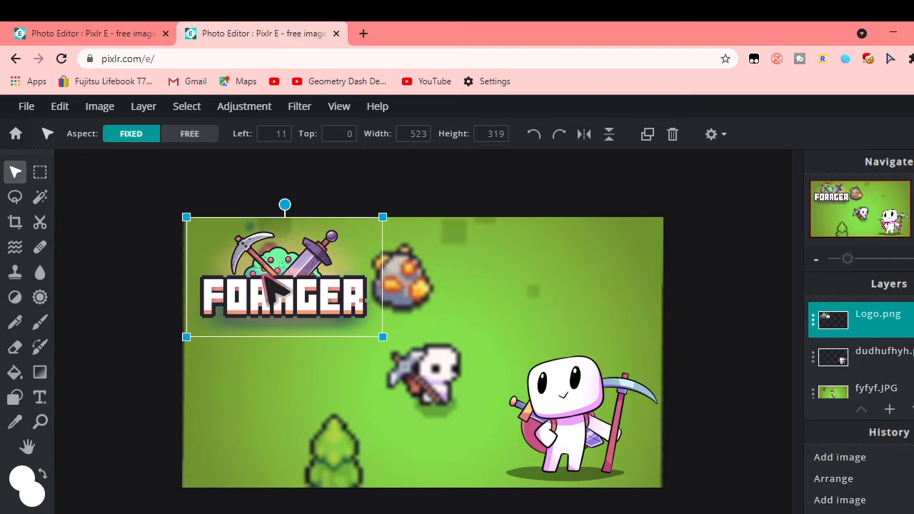
left_click(134, 282)
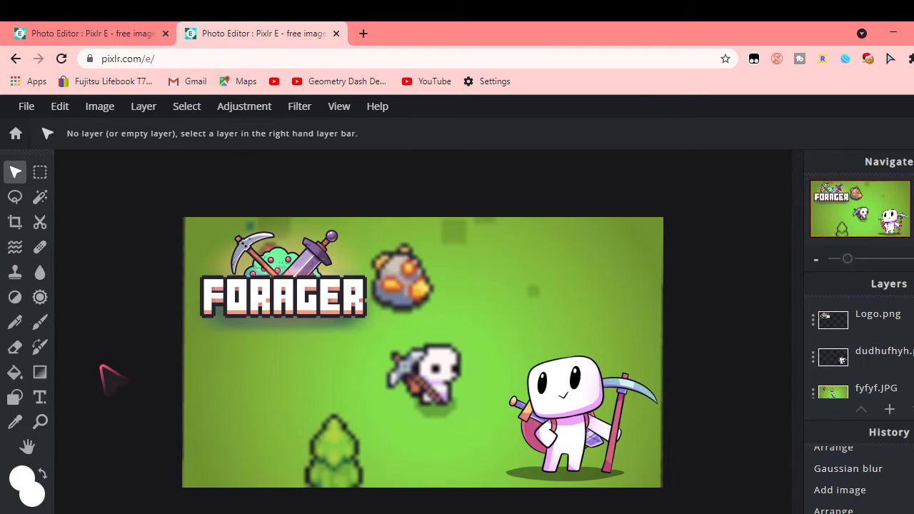
left_click_drag(239, 290, 236, 286)
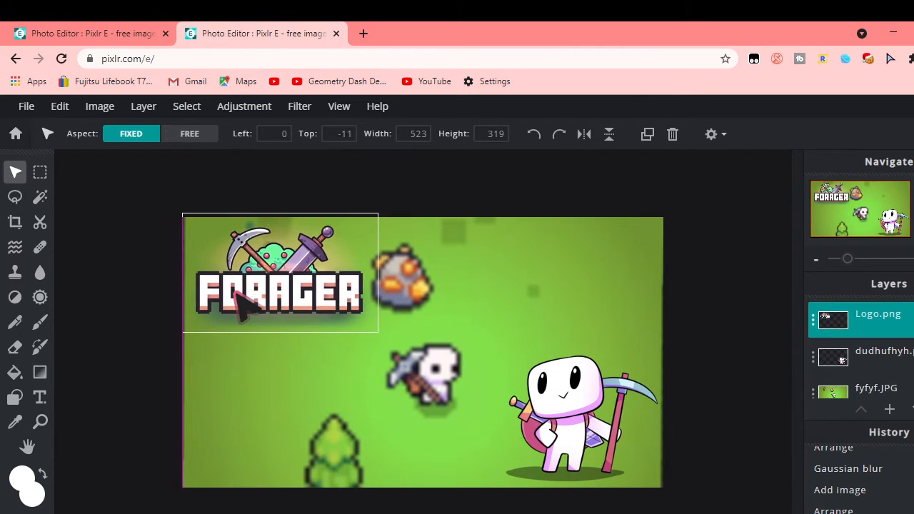
left_click(150, 265)
left_click(351, 309)
left_click_drag(376, 336, 332, 309)
left_click_drag(395, 357, 362, 331)
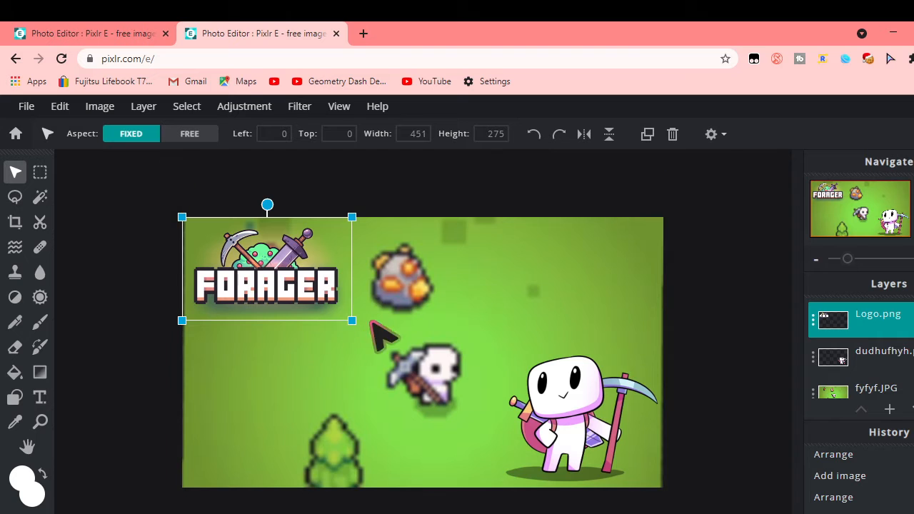
left_click(669, 402)
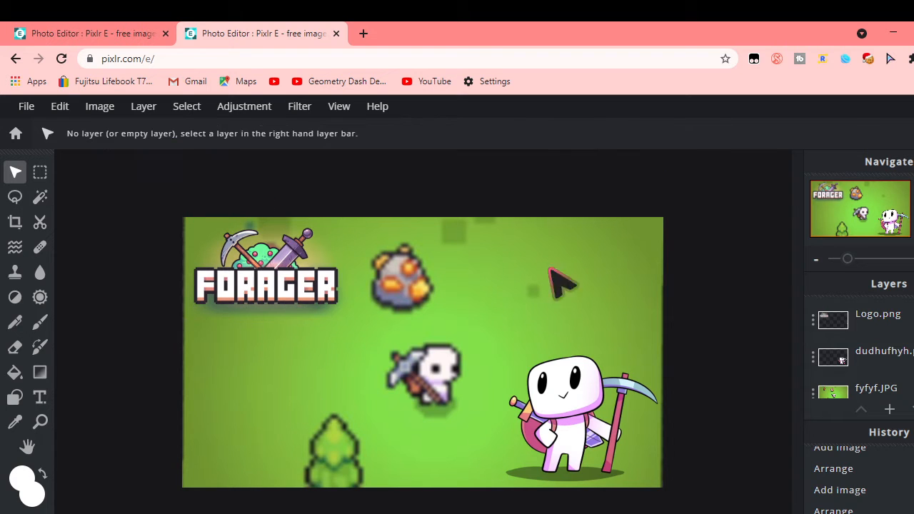
Add a new text layer with the placeholder text and set its font to Space Age.
key("t")
left_click(557, 270)
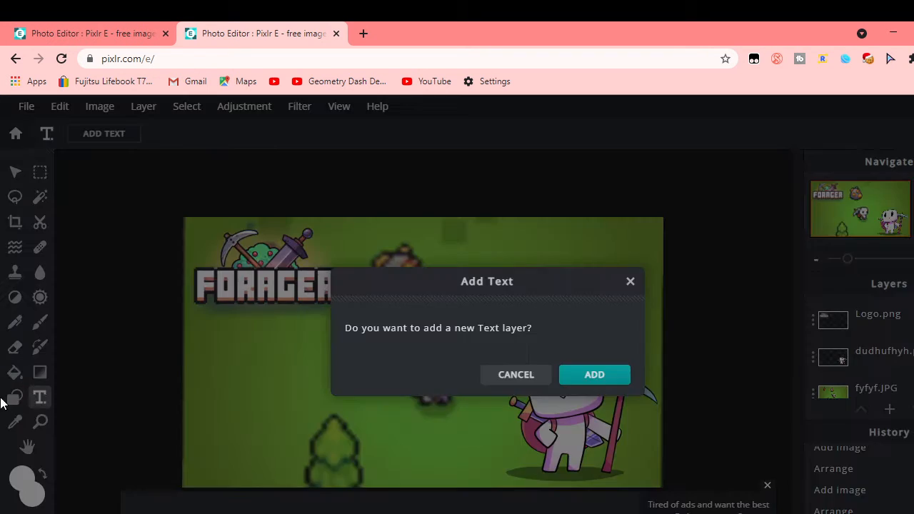
left_click(593, 374)
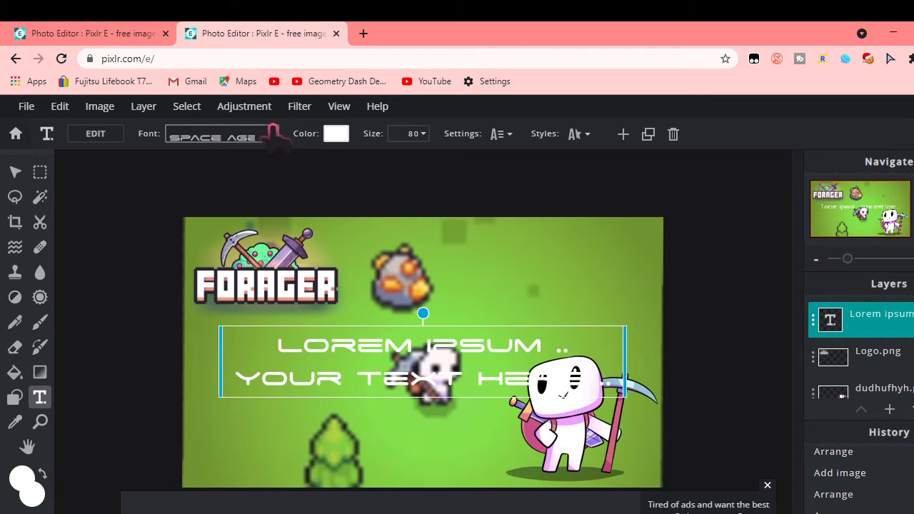
left_click(269, 135)
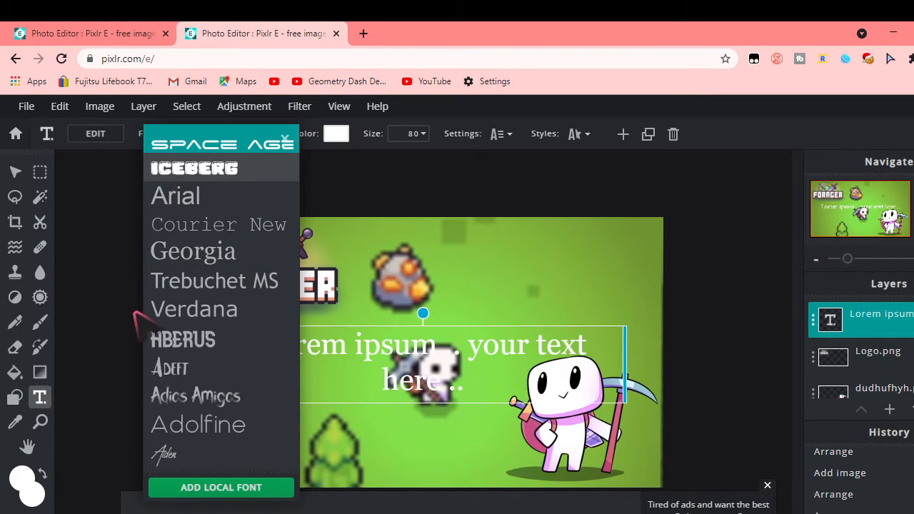
left_click(227, 148)
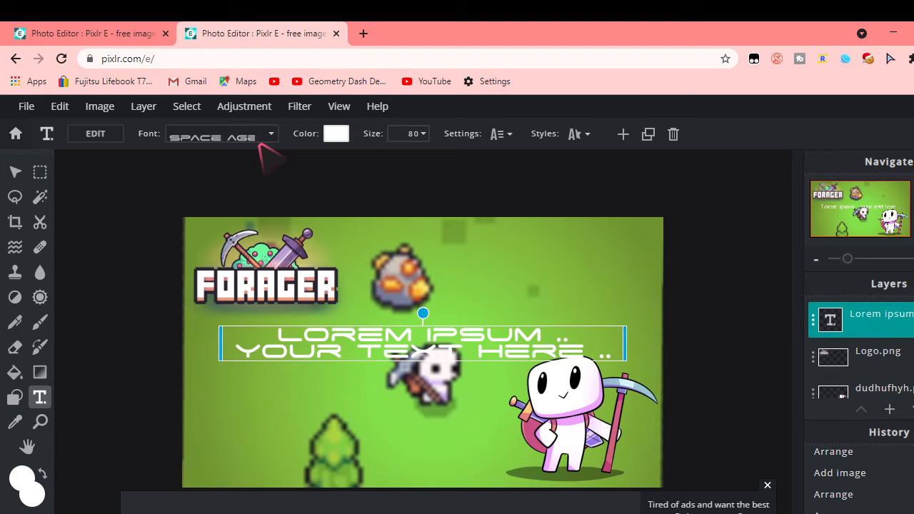
left_click(270, 135)
Open dafont.com in a new browser tab, look over its font categories and recent fonts, and close the tab.
left_click(372, 28)
type("dafont.com")
key("Return")
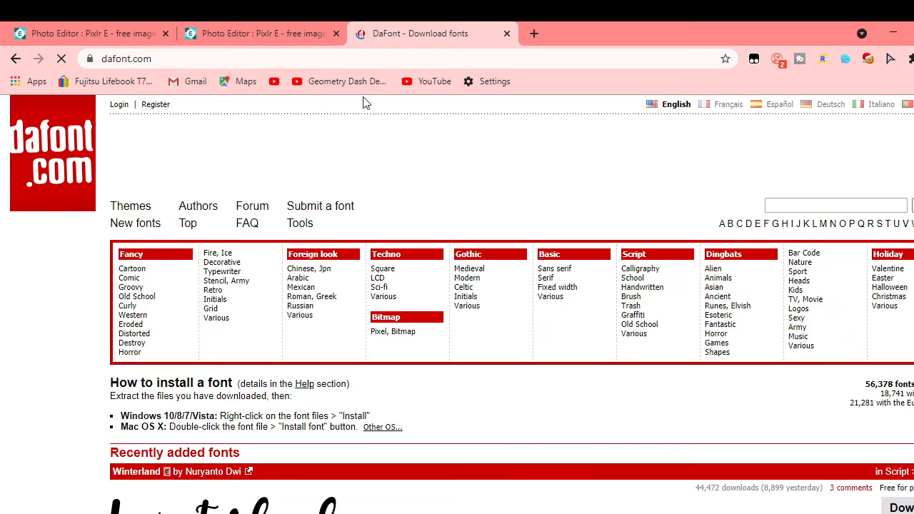
scroll(407, 153, "down", 3)
scroll(428, 143, "up", 2)
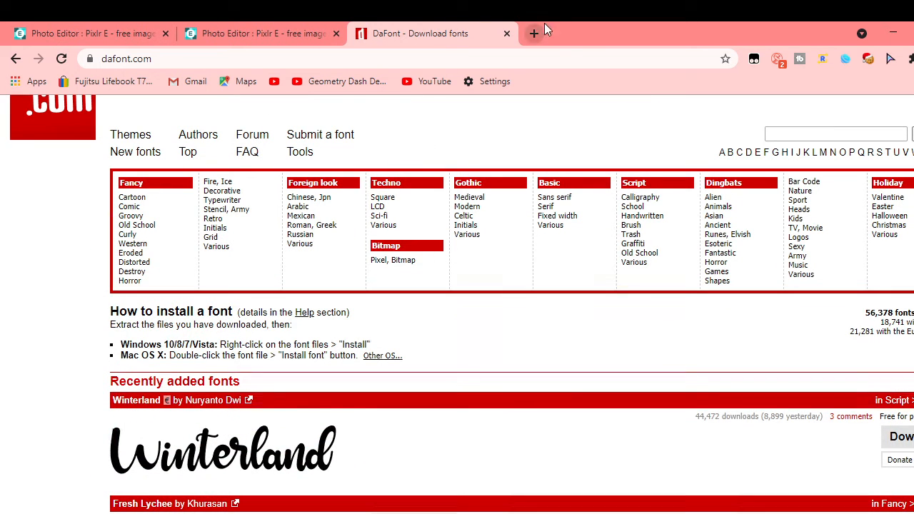
left_click(506, 34)
mouse_move(580, 511)
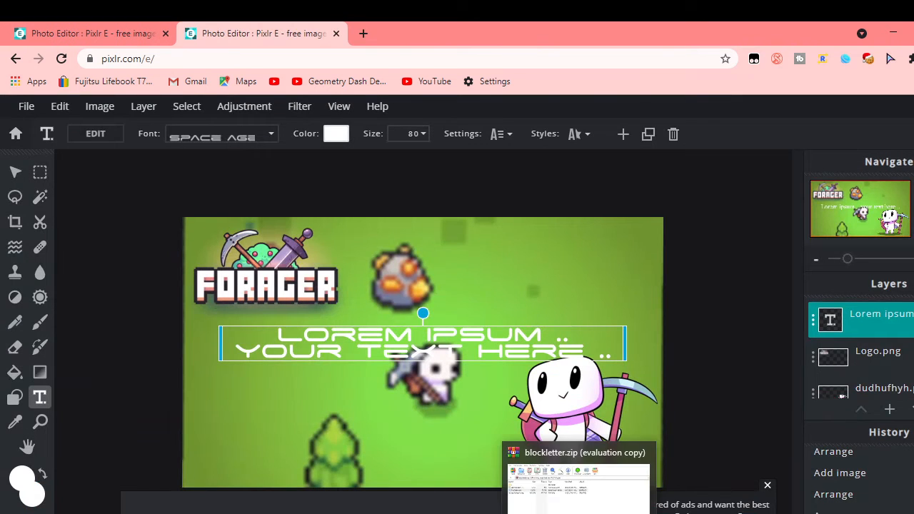
Examine the Blockletter.otf font file in the blockletter.zip archive and open a blank browser tab beside the thumbnail.
left_click(578, 486)
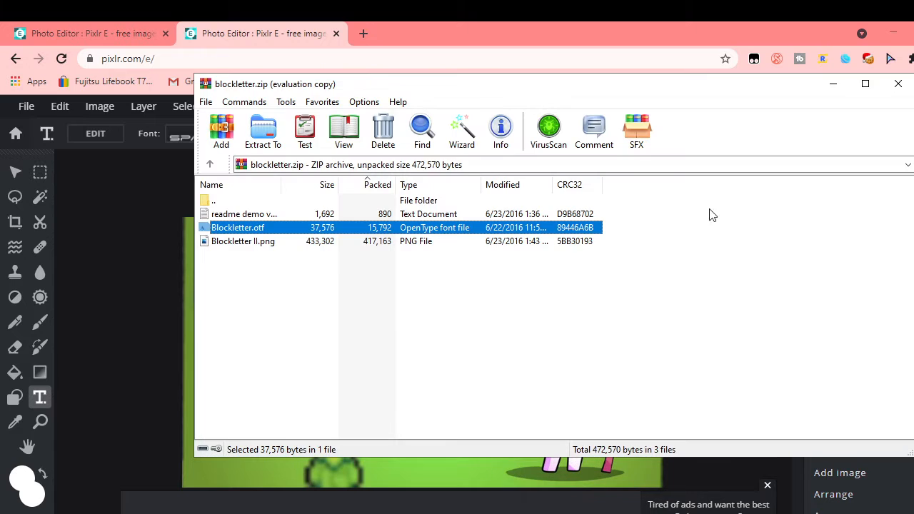
left_click(832, 83)
left_click(364, 34)
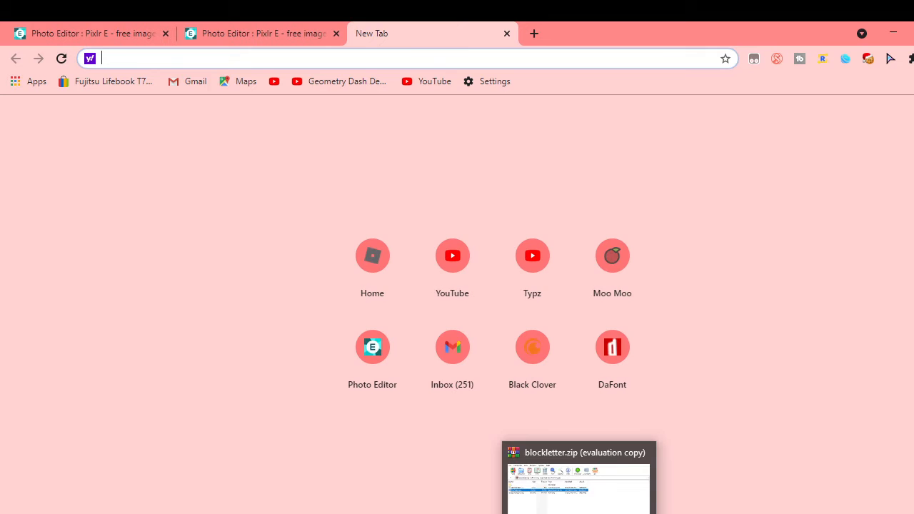
left_click(578, 485)
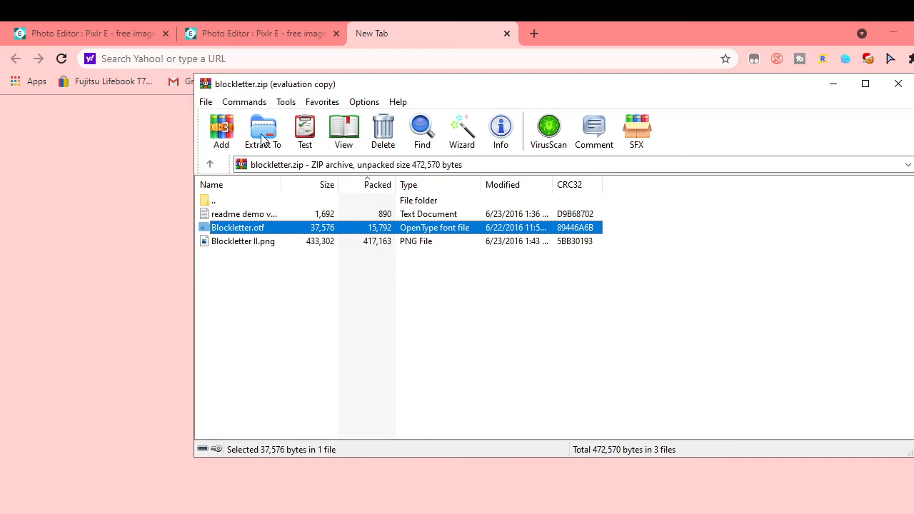
left_click(125, 177)
left_click(248, 29)
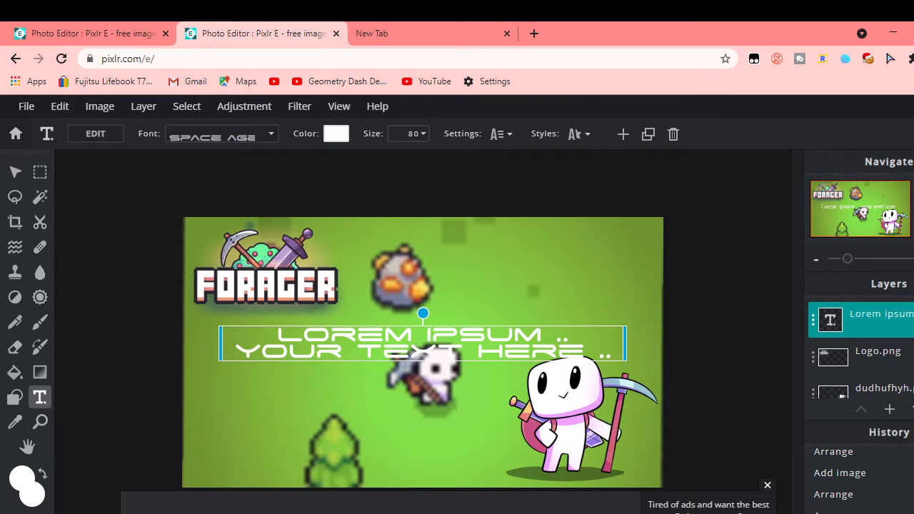
key("alt+Tab")
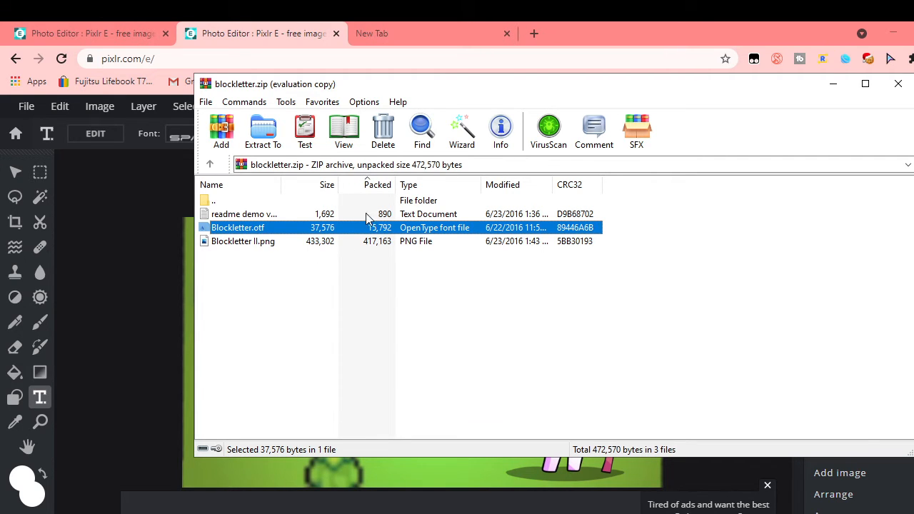
left_click_drag(305, 445, 224, 378)
Dismiss the ad banner and set the placeholder text's font to Iceberg.
left_click(265, 136)
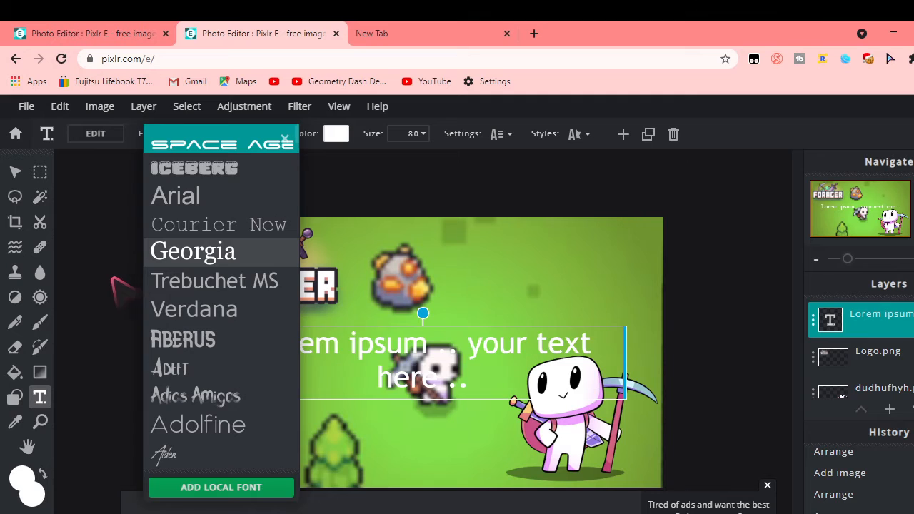
left_click(369, 471)
left_click(765, 486)
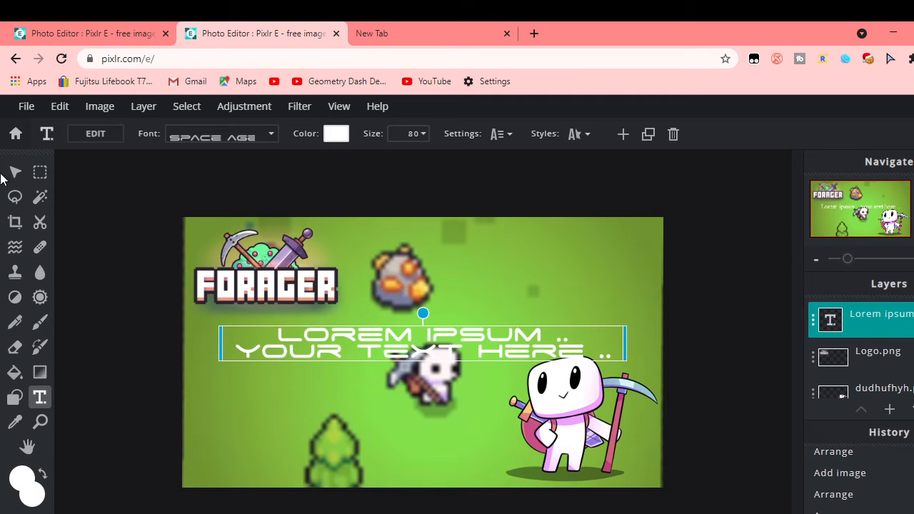
left_click(229, 135)
left_click(140, 351)
left_click(228, 135)
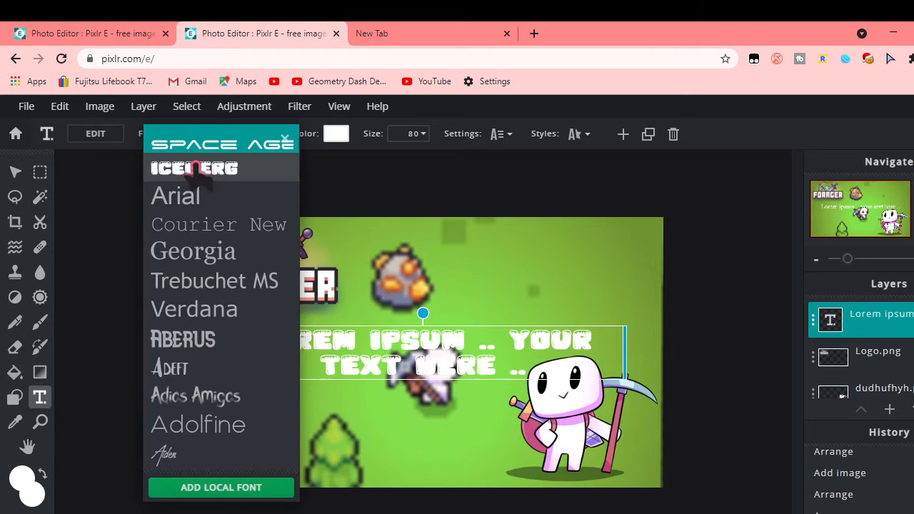
left_click(175, 167)
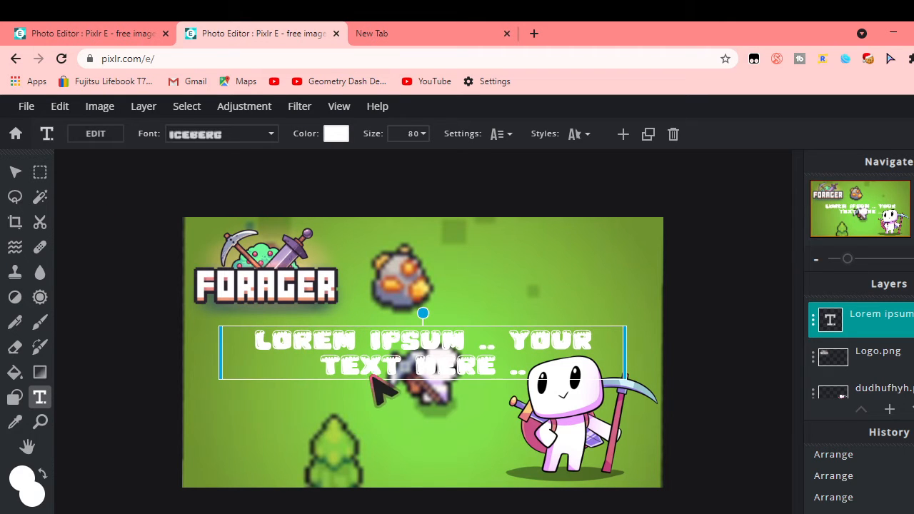
Replace the placeholder text with "#3".
left_click(95, 133)
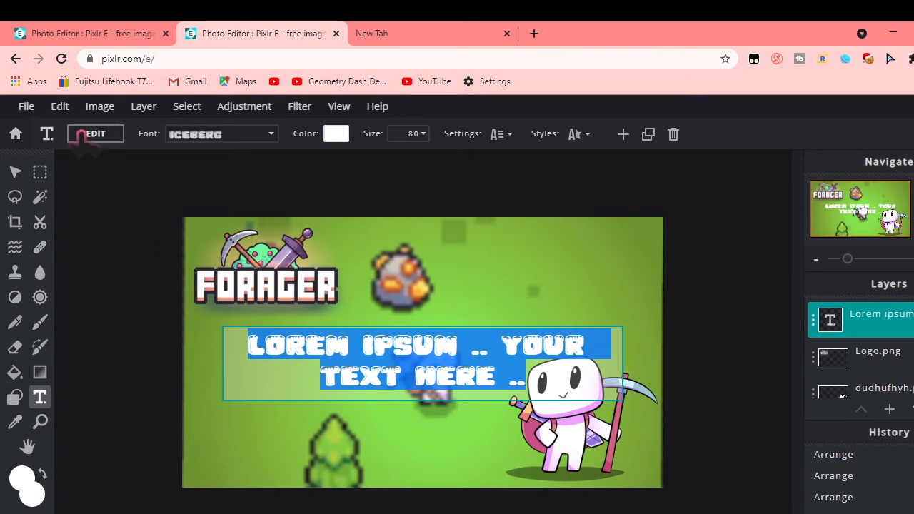
key("BackSpace")
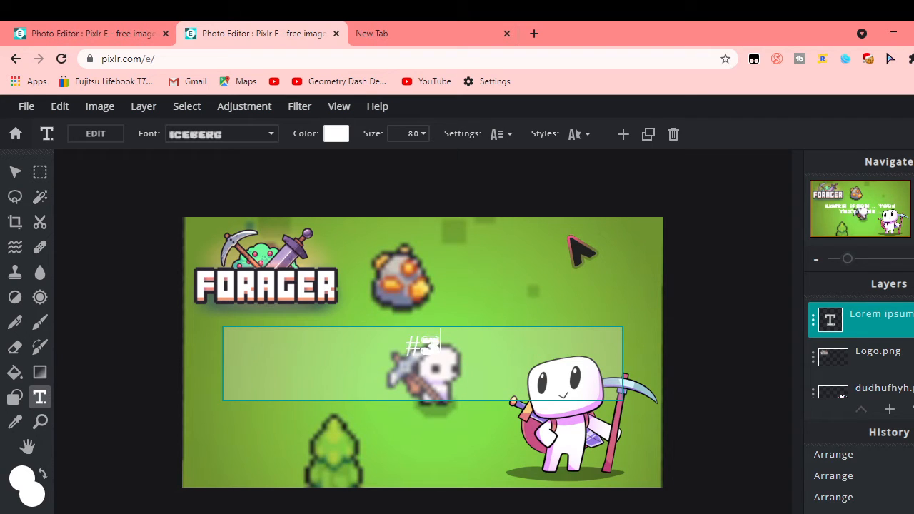
left_click(375, 407)
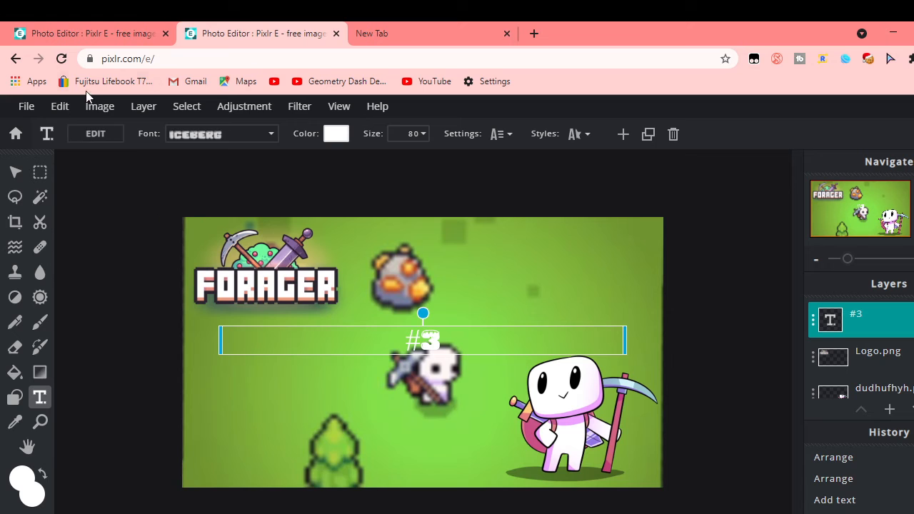
left_click(170, 348)
left_click(359, 343)
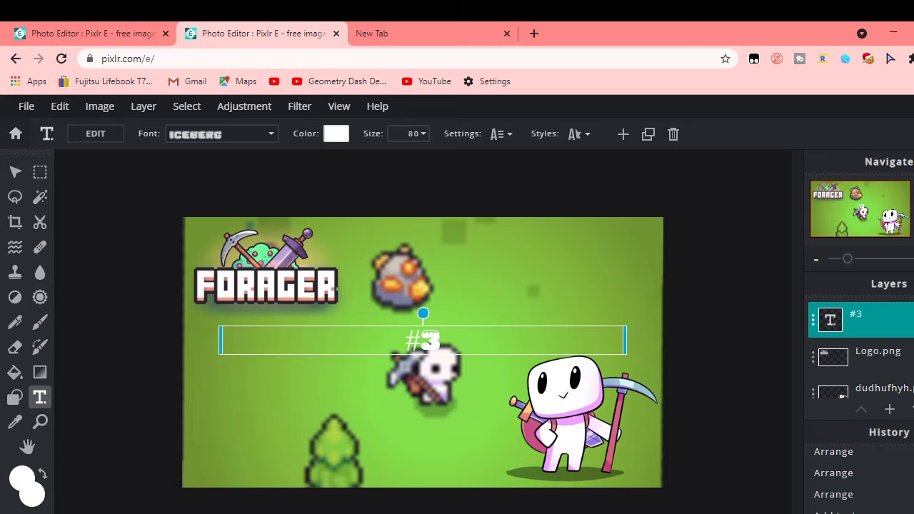
Rasterize the #3 text layer.
left_click(101, 111)
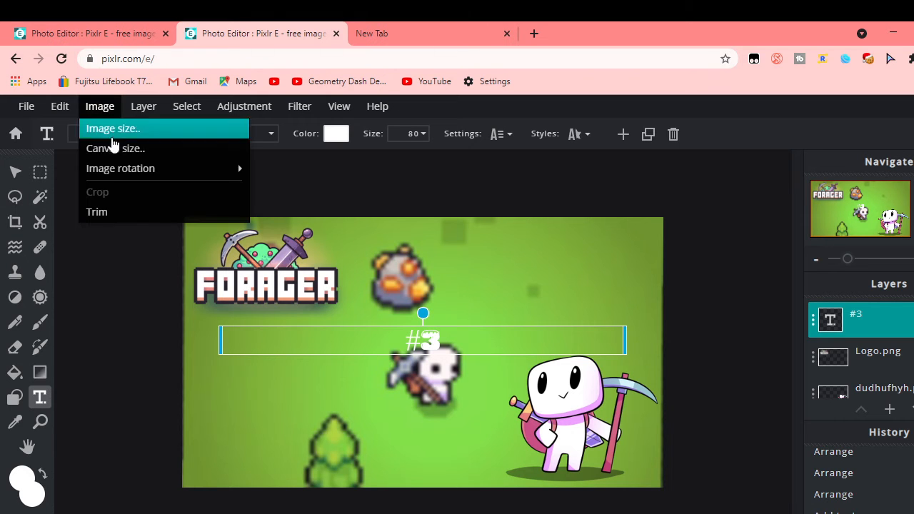
left_click(141, 108)
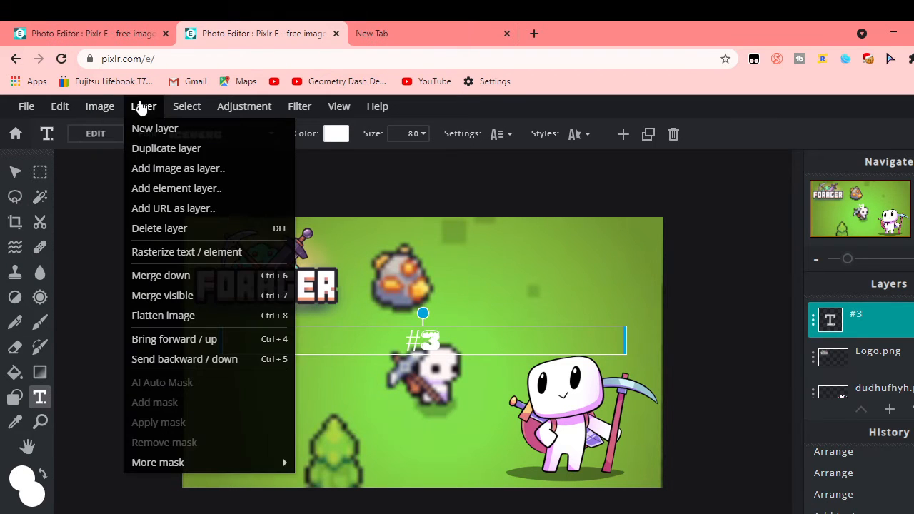
left_click(155, 252)
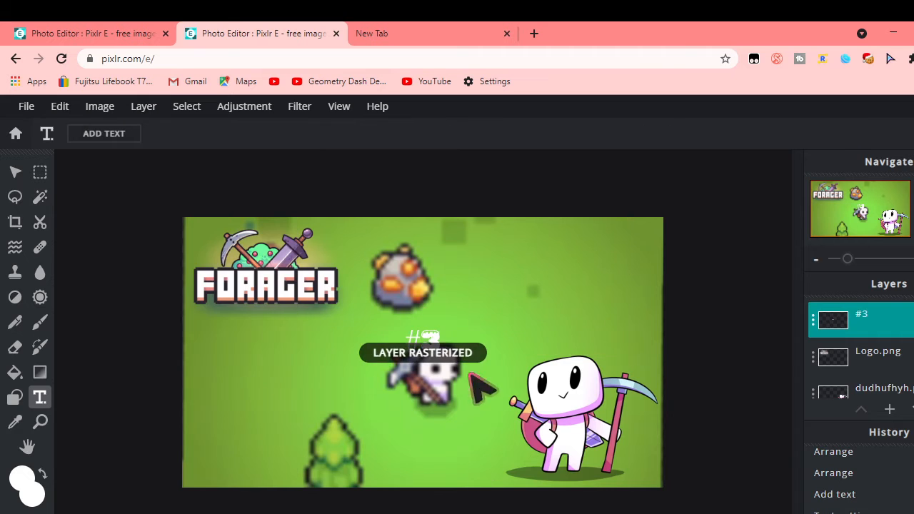
Enlarge the #3 layer to about 2592 × 189 px, place the number above the character in the canvas's upper-right area, and deselect it.
left_click(15, 172)
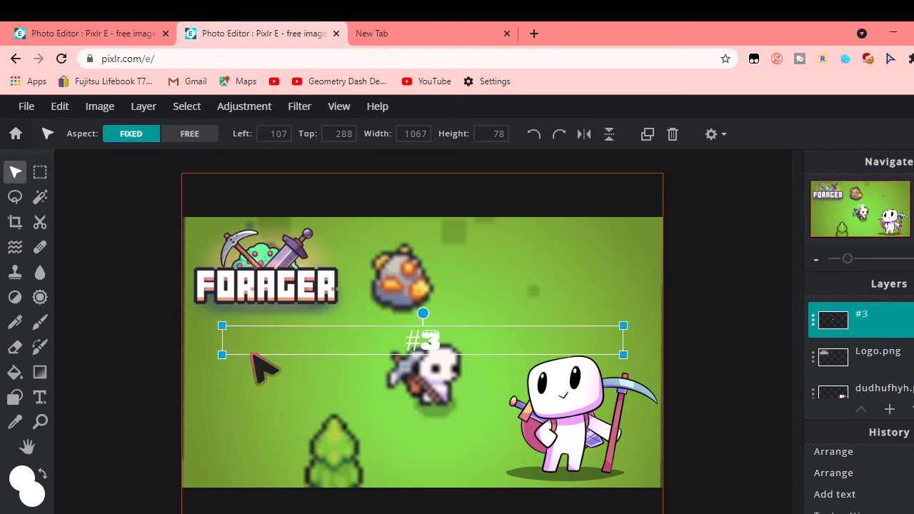
left_click_drag(621, 353, 821, 492)
left_click_drag(452, 355, 93, 315)
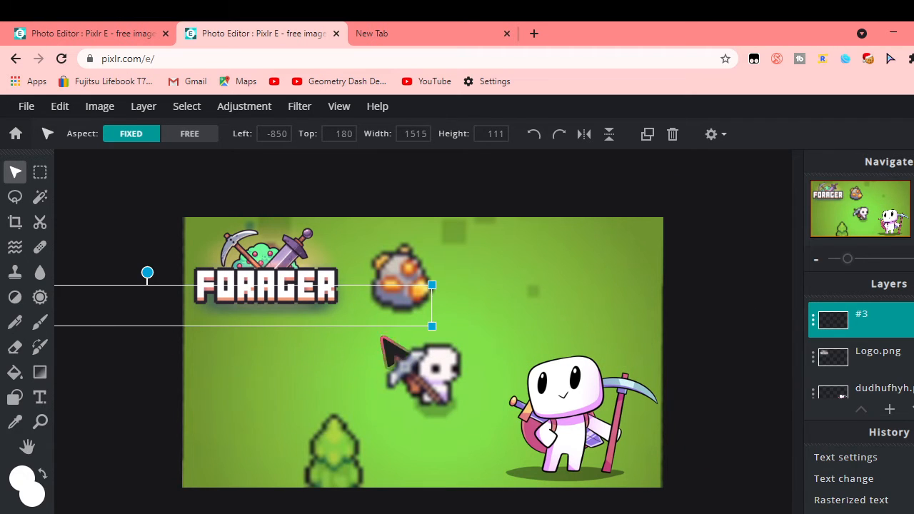
left_click_drag(431, 325, 659, 342)
left_click_drag(453, 340, 861, 392)
left_click_drag(283, 338, 155, 271)
left_click_drag(257, 347, 66, 204)
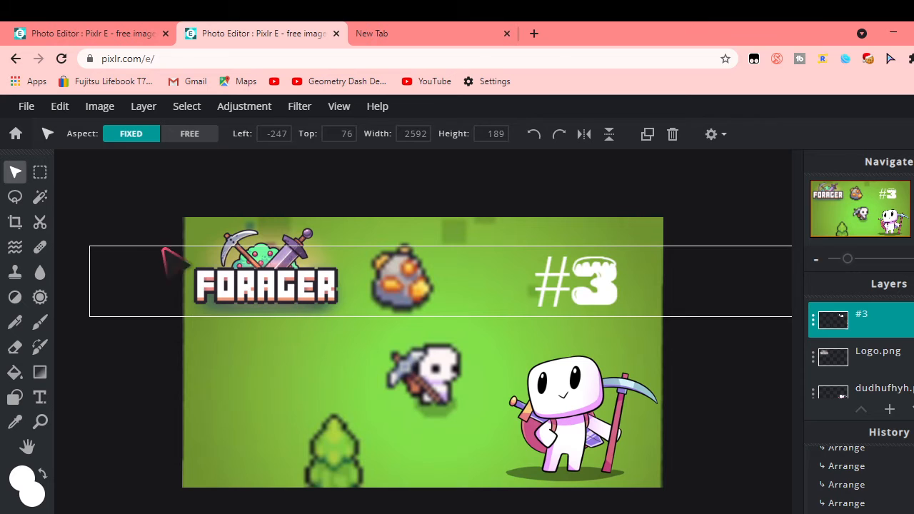
left_click(153, 272)
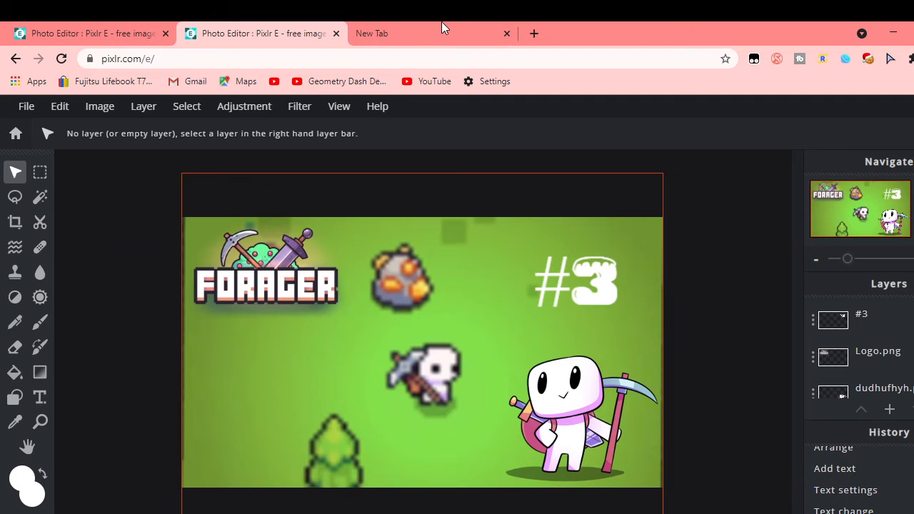
Search the web for "forager coin image png" in the blank browser tab and show the image results.
left_click(398, 23)
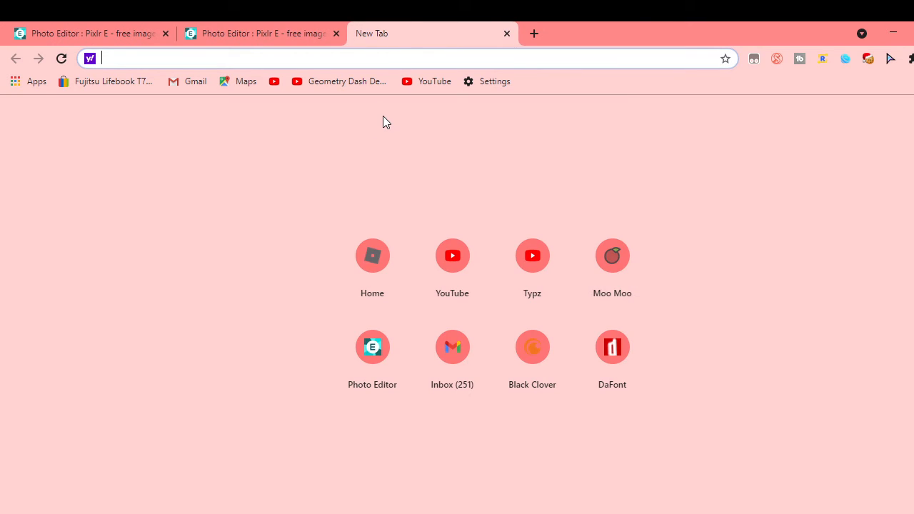
type("c")
key("BackSpace")
type("for")
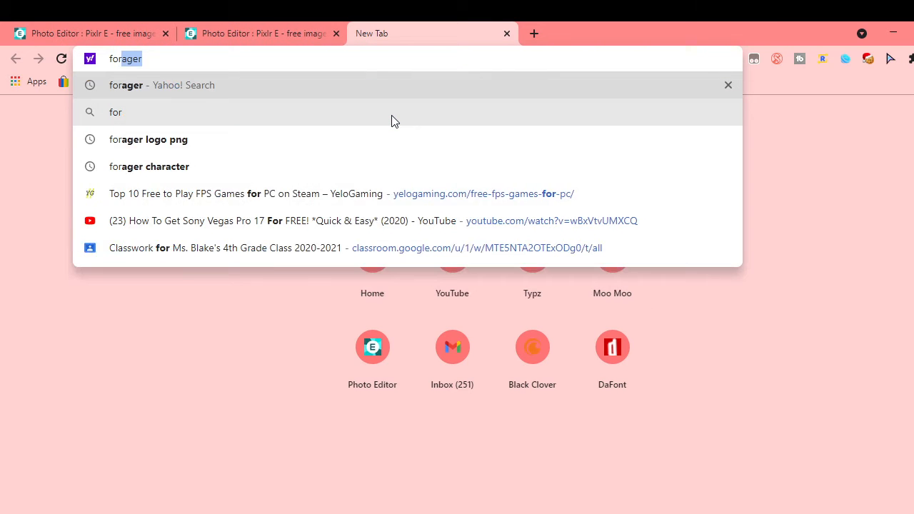
type("ager coin image ")
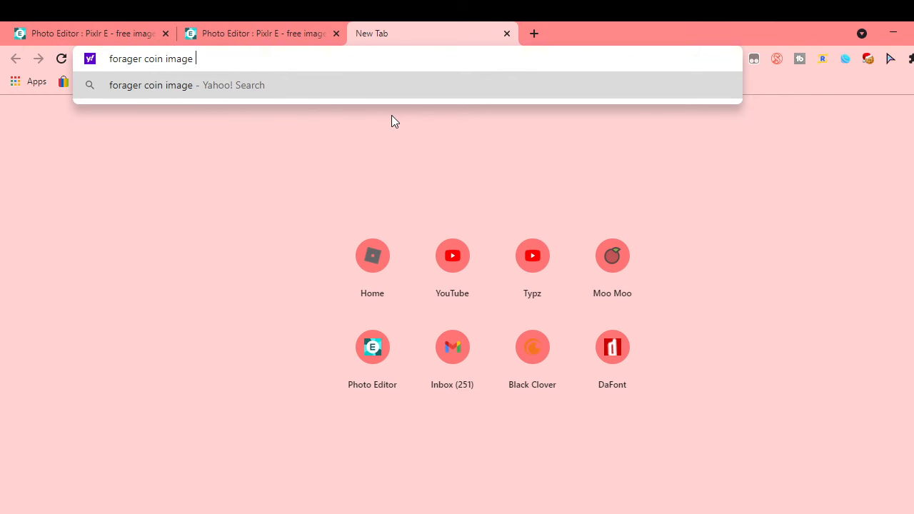
type("pgn")
key("BackSpace")
type("ng")
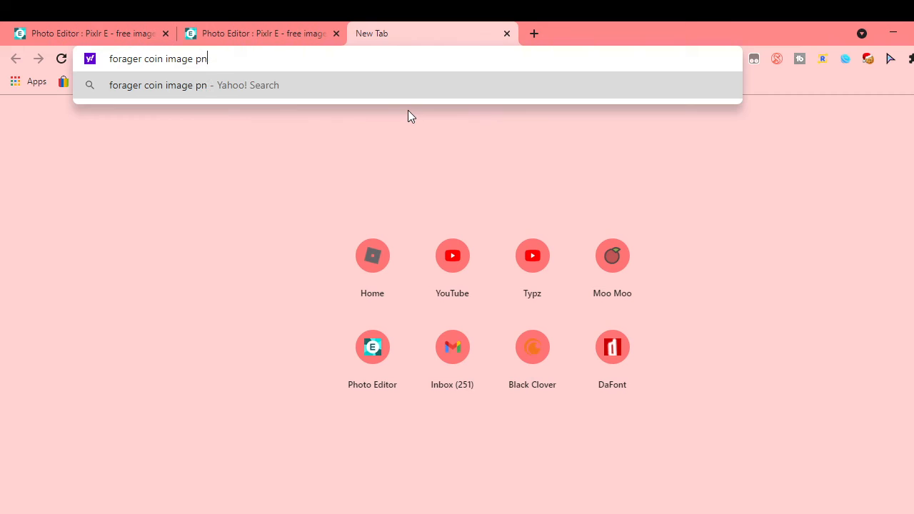
key("Return")
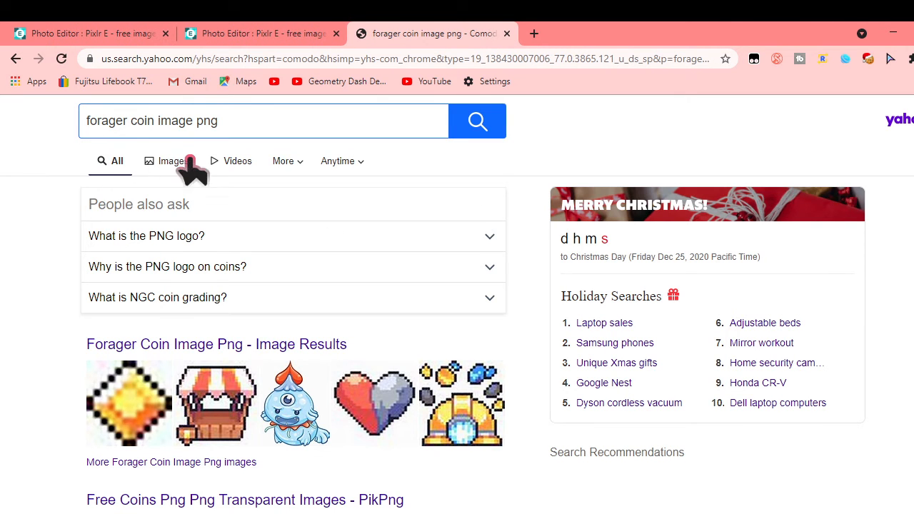
left_click(176, 164)
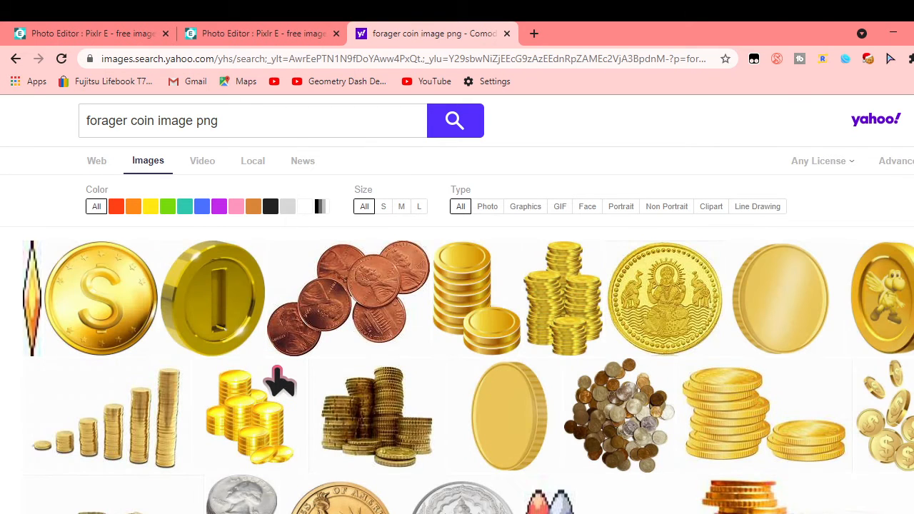
Look through the coin image results for a pixel-art coin from the Forager game.
scroll(285, 378, "down", 2)
scroll(275, 374, "up", 1)
scroll(275, 371, "down", 6)
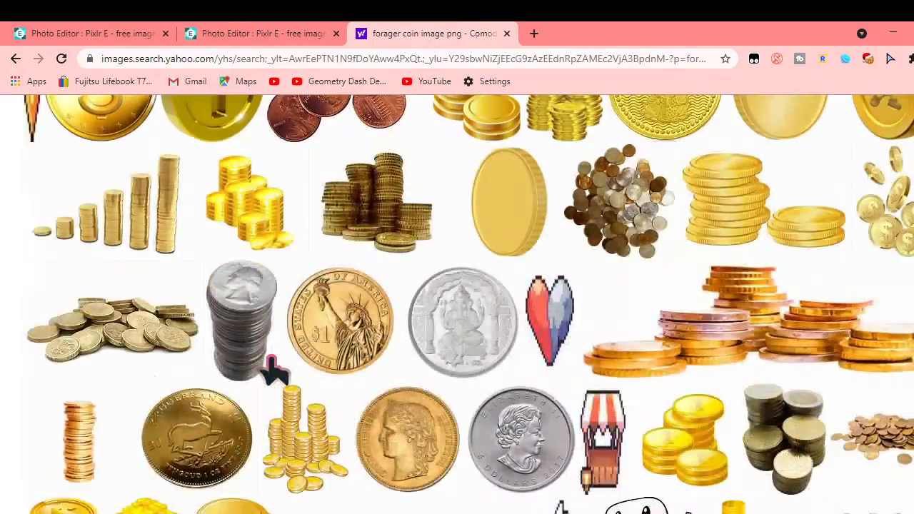
scroll(275, 371, "down", 2)
scroll(274, 371, "down", 3)
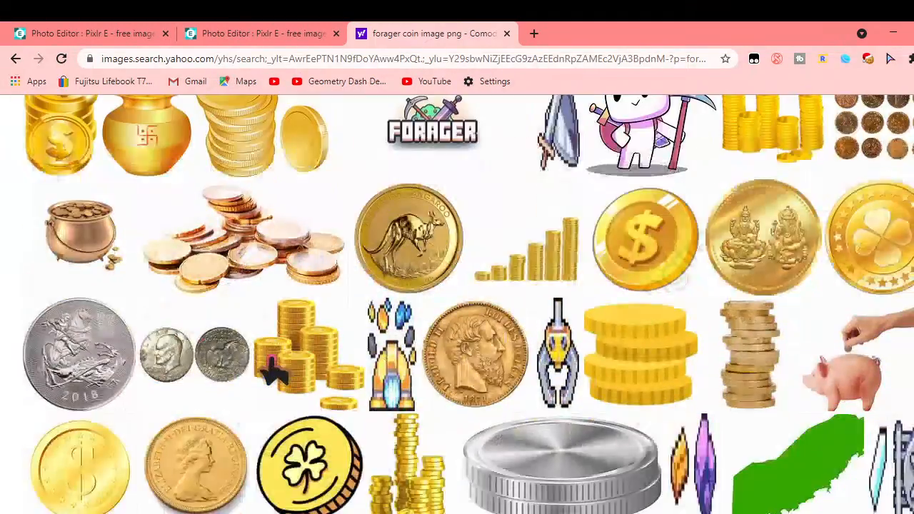
scroll(274, 371, "up", 3)
scroll(275, 371, "down", 2)
scroll(275, 371, "down", 1)
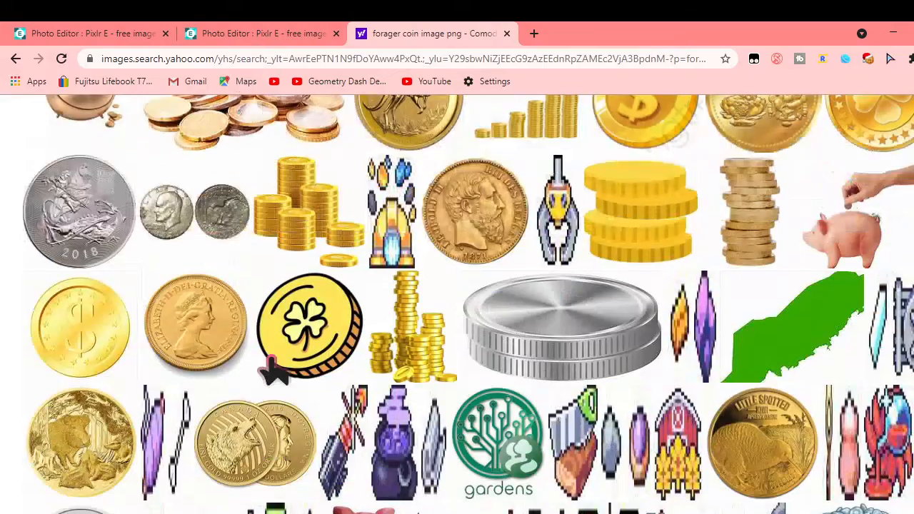
scroll(265, 349, "down", 3)
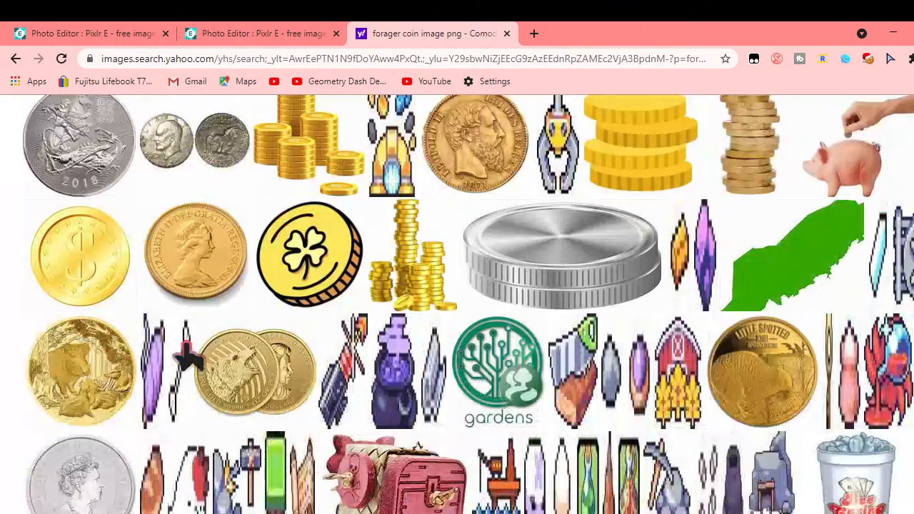
scroll(150, 207, "up", 8)
scroll(150, 207, "up", 5)
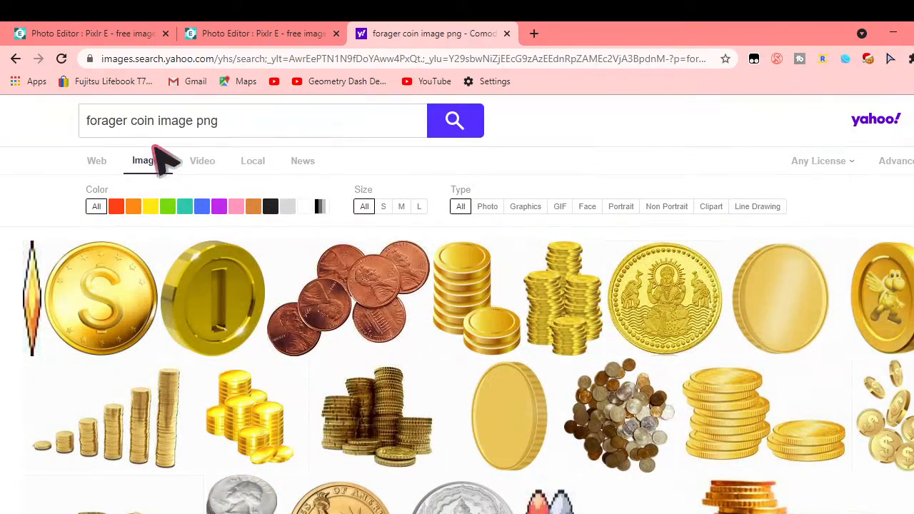
Replace the image search with "game forager coin" and run it.
left_click_drag(243, 122, 129, 123)
key("BackSpace")
key("BackSpace")
key("BackSpace")
key("BackSpace")
key("BackSpace")
key("BackSpace")
key("BackSpace")
type("ga")
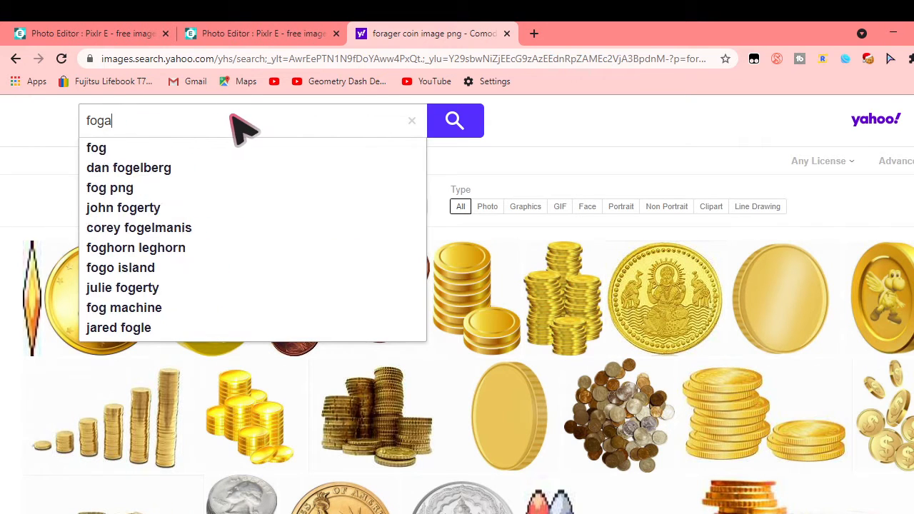
key("BackSpace")
key("BackSpace")
key("BackSpace")
key("BackSpace")
type("ag")
key("BackSpace")
key("BackSpace")
type("game ")
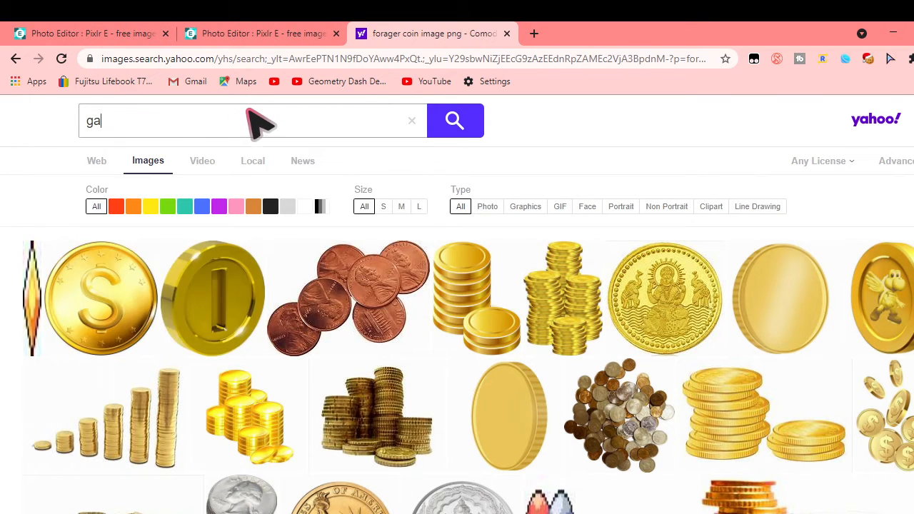
type("for")
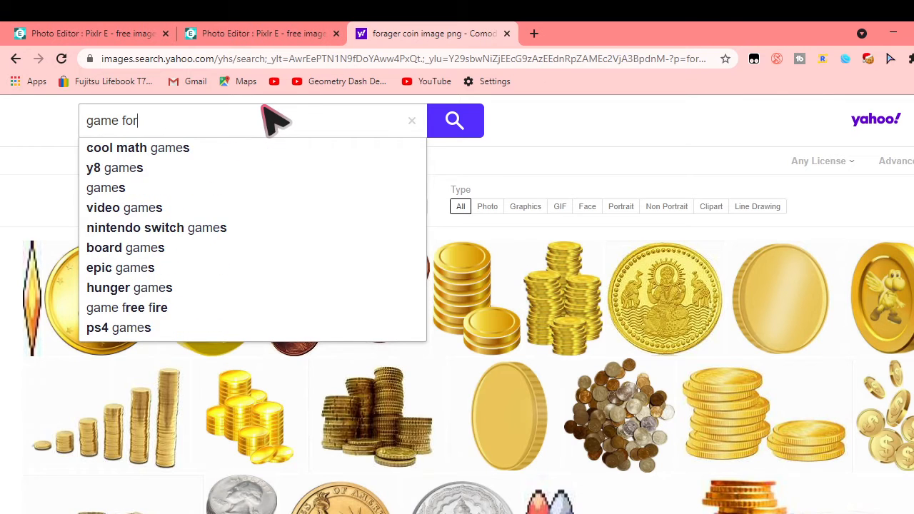
type("ager coin")
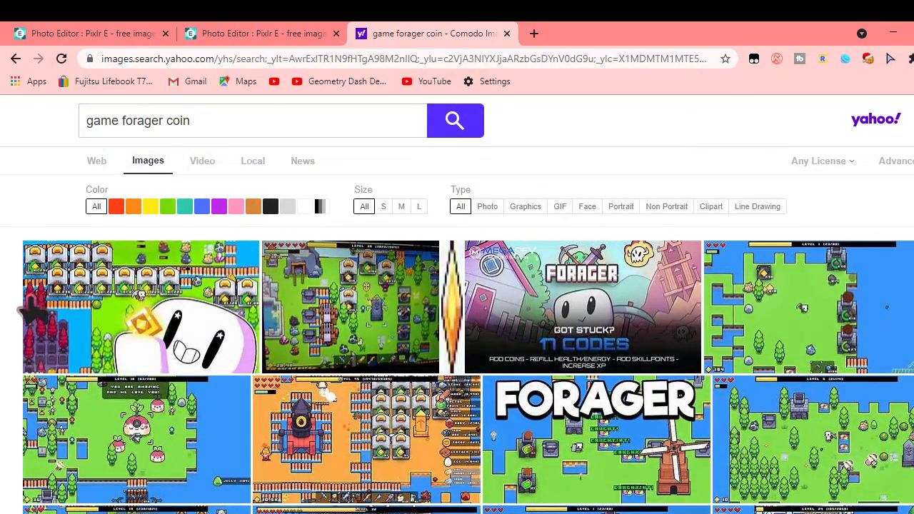
Look through the "game forager coin" image results for a coin picture usable in the thumbnail.
scroll(29, 307, "down", 2)
scroll(29, 307, "up", 2)
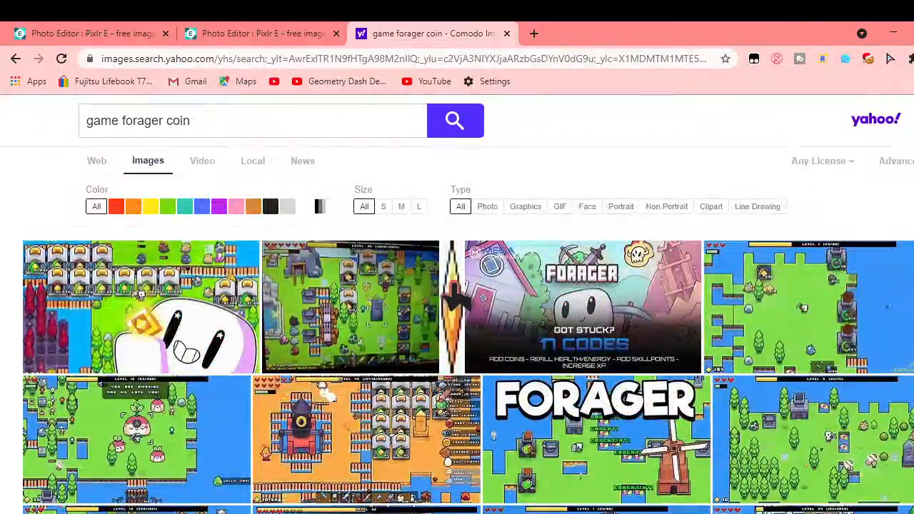
scroll(454, 299, "down", 10)
scroll(454, 298, "down", 10)
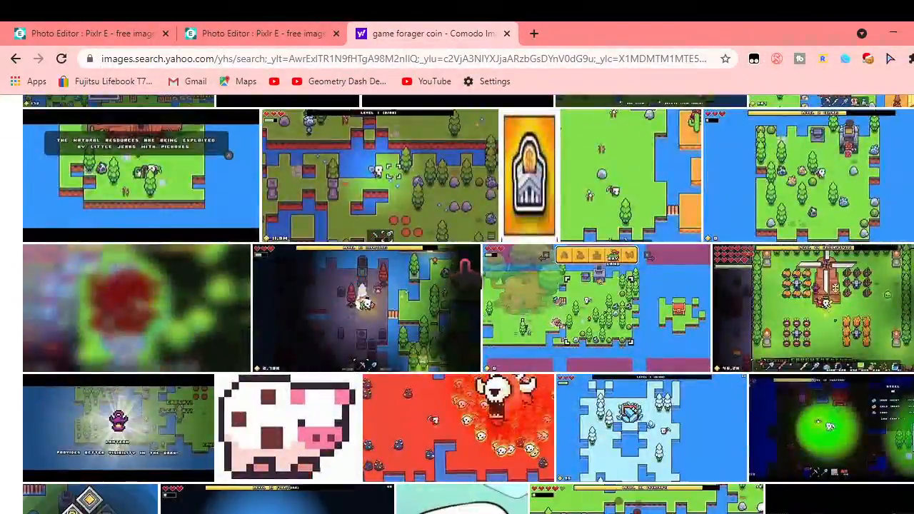
scroll(457, 285, "down", 4)
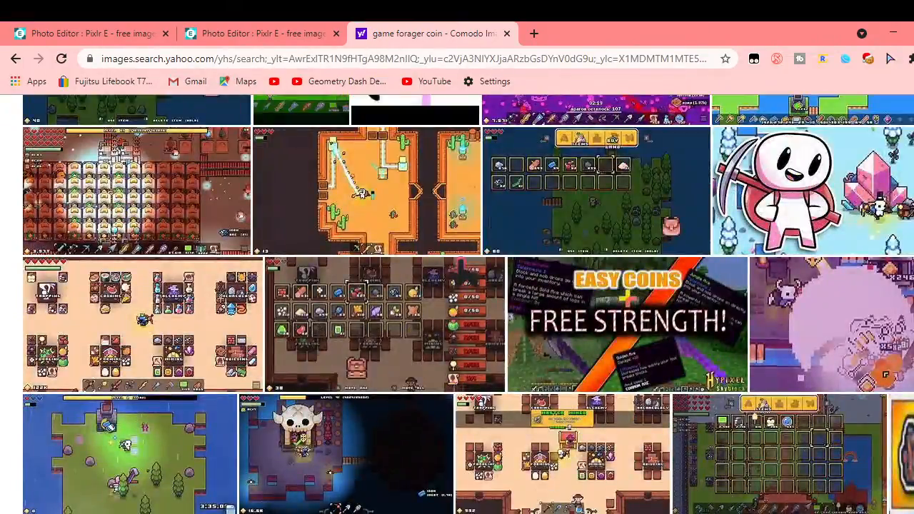
scroll(431, 236, "up", 6)
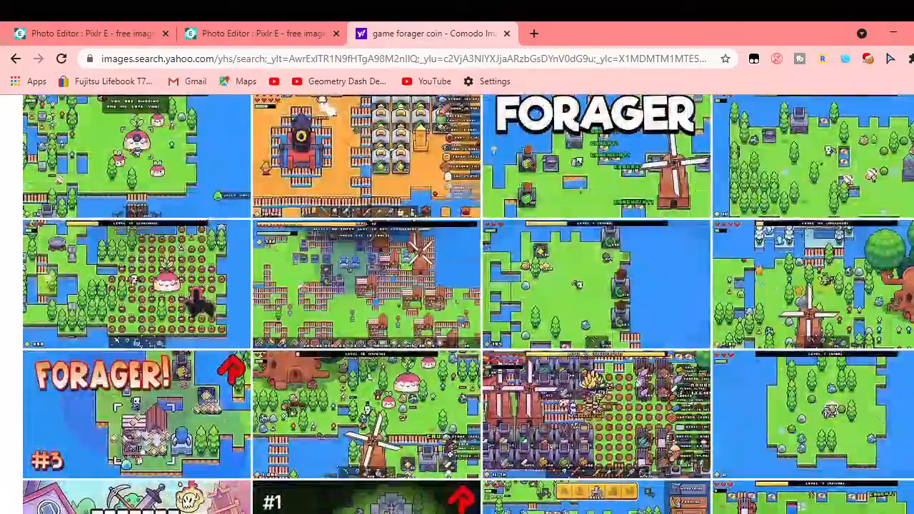
scroll(456, 300, "up", 4)
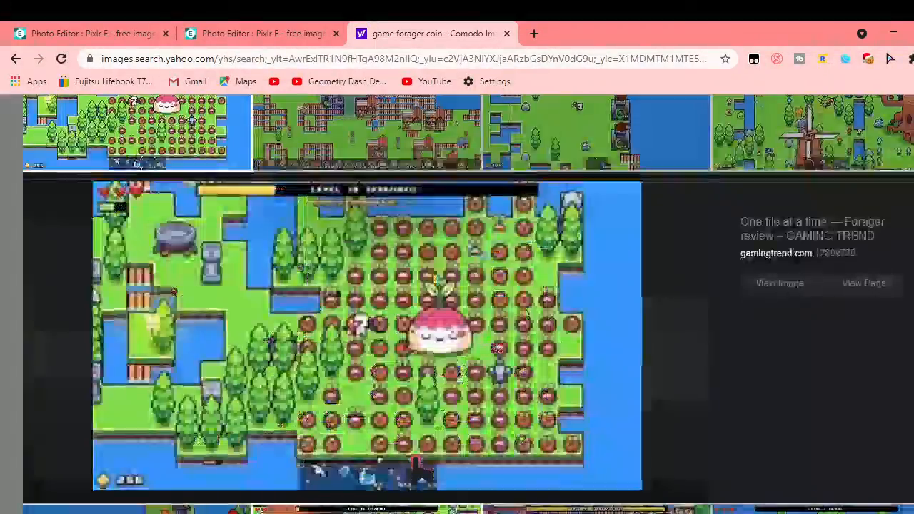
scroll(140, 196, "down", 7)
scroll(140, 196, "up", 4)
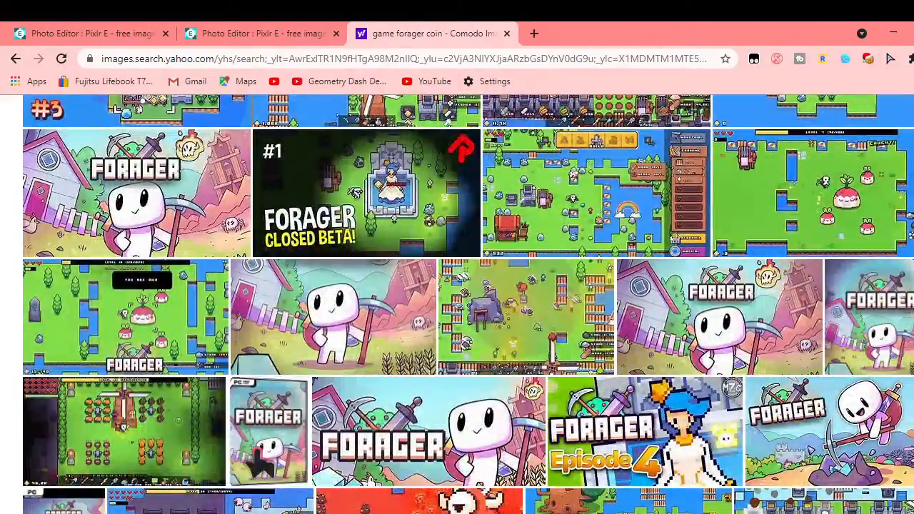
scroll(140, 200, "up", 1)
scroll(141, 200, "down", 8)
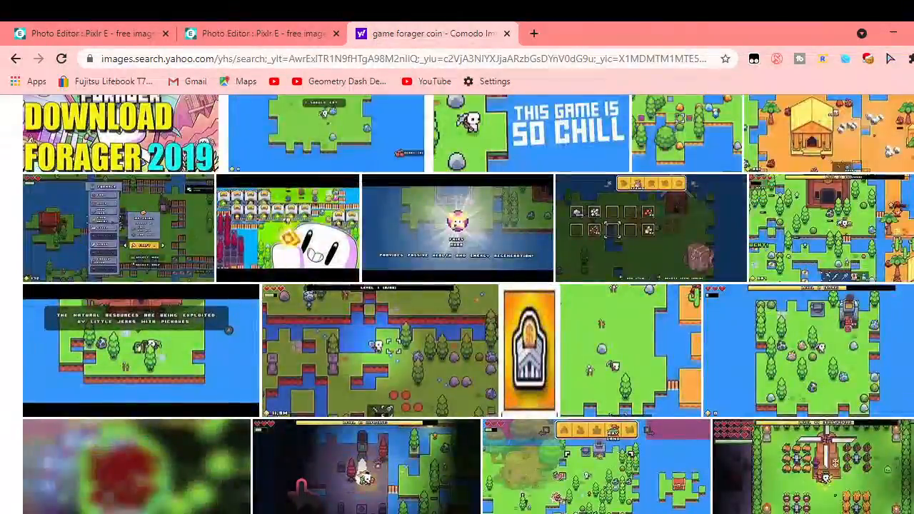
scroll(567, 225, "down", 2)
left_click(549, 210)
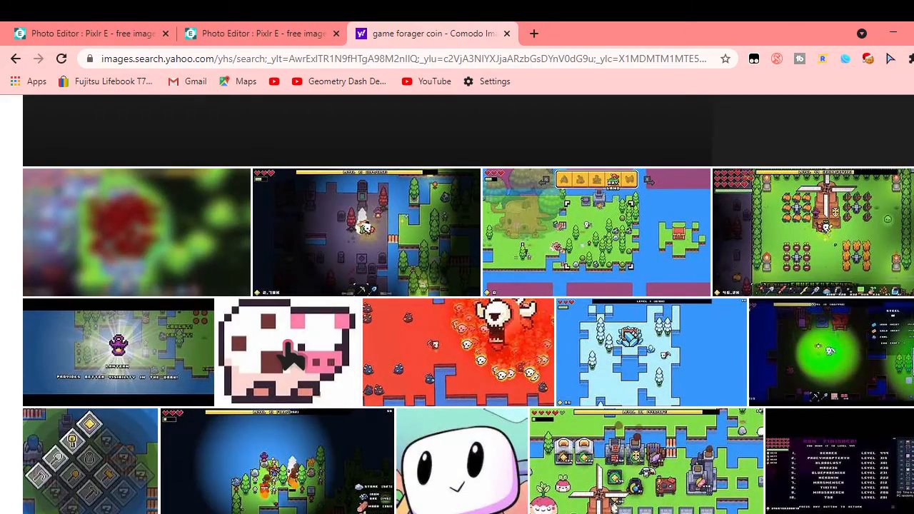
Try adding the pixel-art spotted pig image from the search results to the Pixlr thumbnail as a layer, and delete that layer.
left_click(287, 351)
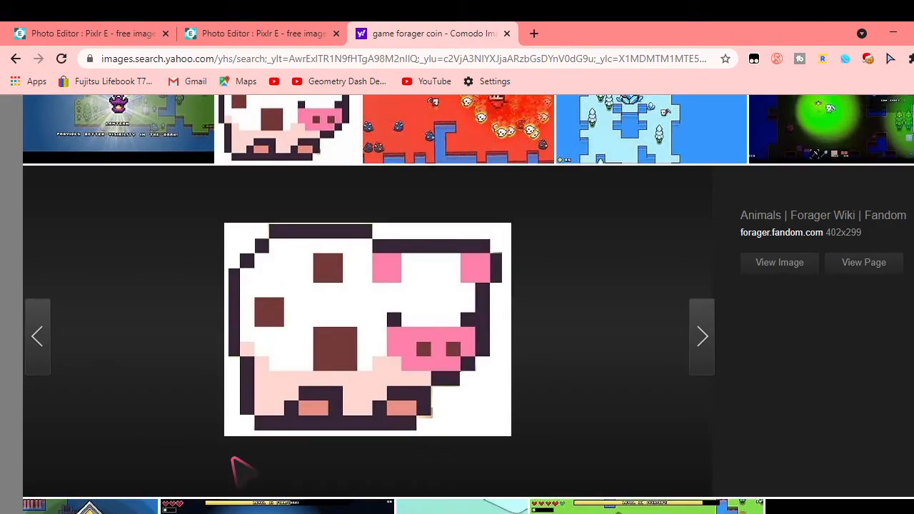
scroll(484, 374, "up", 7)
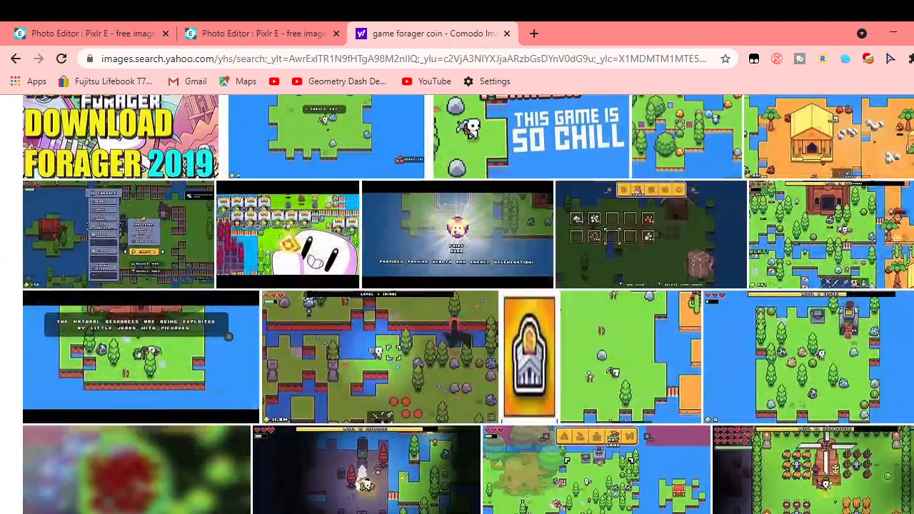
scroll(403, 412, "down", 6)
right_click(398, 394)
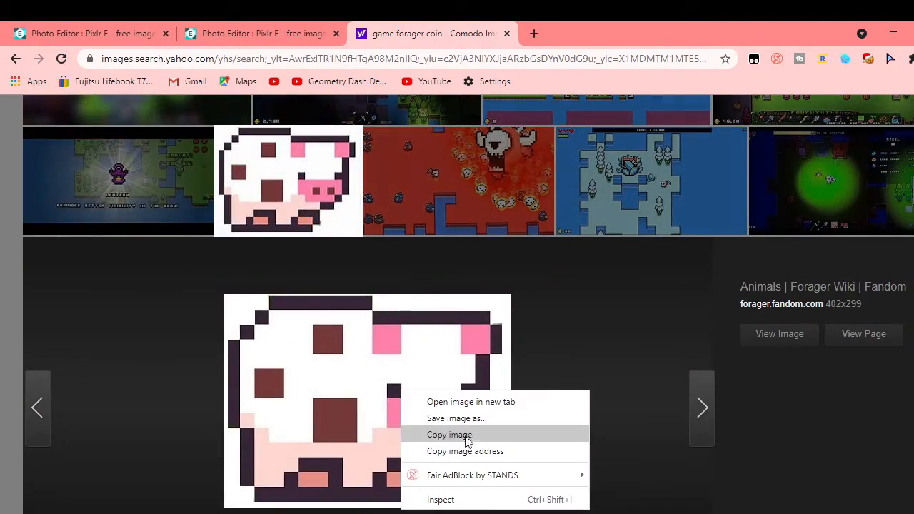
left_click(475, 432)
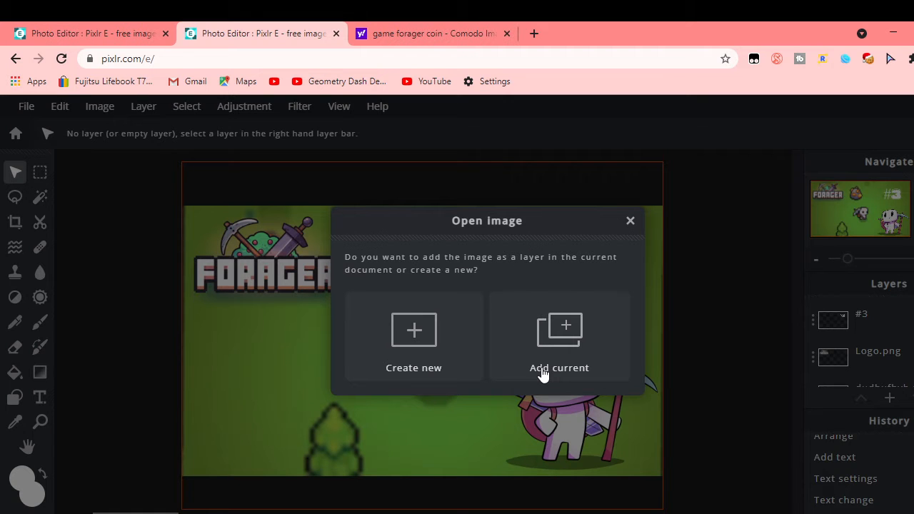
left_click(543, 372)
key("Delete")
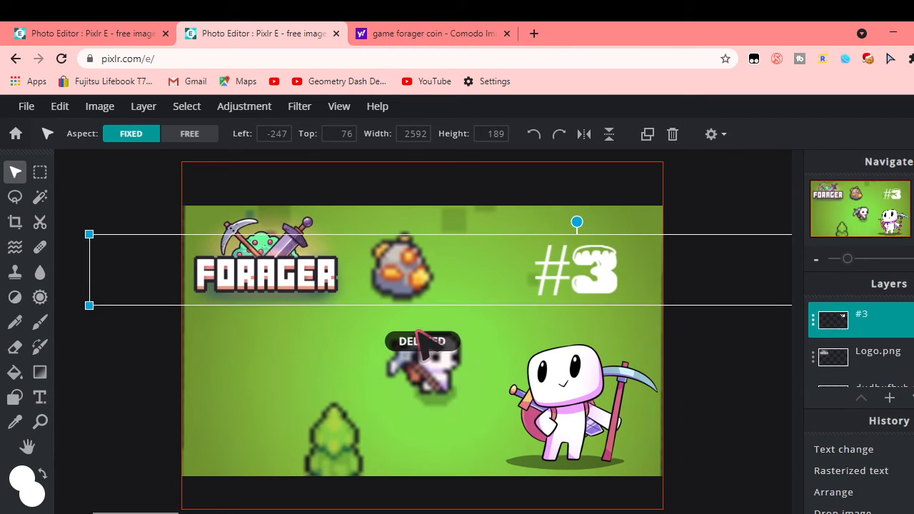
left_click(84, 373)
Clear the query in the image search, close that browser tab and return to the thumbnail in Pixlr.
left_click(443, 34)
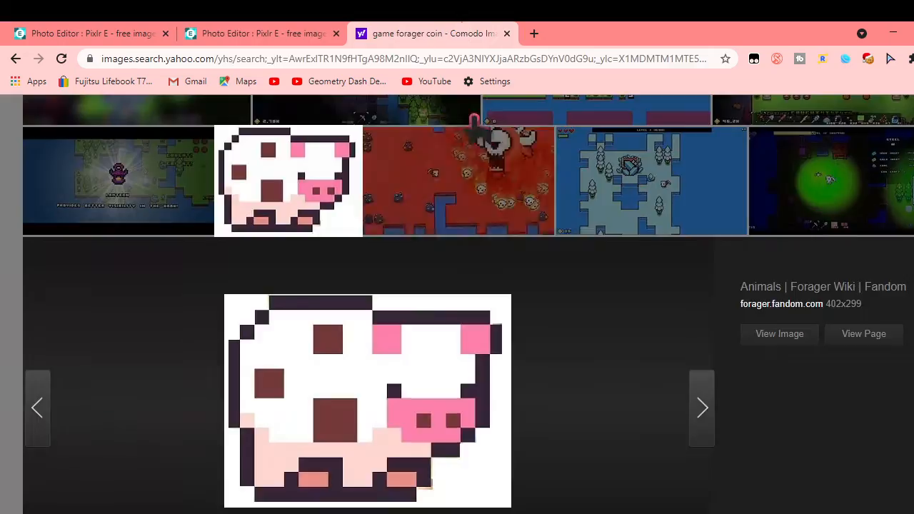
scroll(435, 278, "up", 8)
scroll(221, 178, "up", 5)
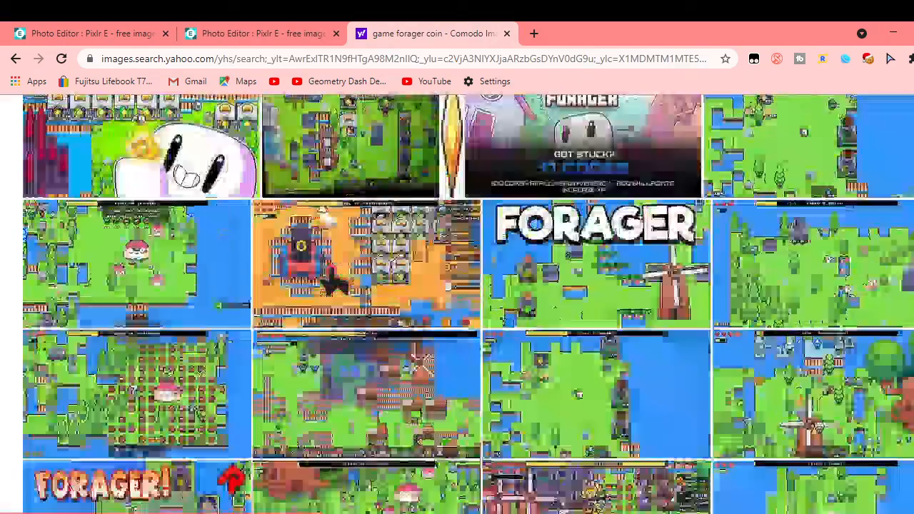
left_click(179, 122)
key("BackSpace")
key("BackSpace")
key("BackSpace")
key("BackSpace")
key("BackSpace")
key("BackSpace")
key("BackSpace")
key("BackSpace")
key("BackSpace")
key("BackSpace")
key("BackSpace")
key("BackSpace")
key("BackSpace")
key("BackSpace")
key("BackSpace")
key("BackSpace")
key("BackSpace")
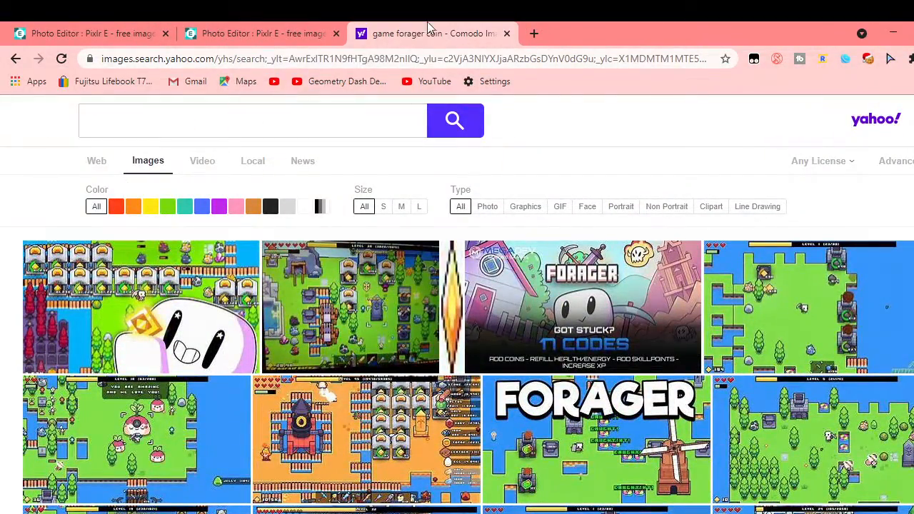
left_click(315, 25)
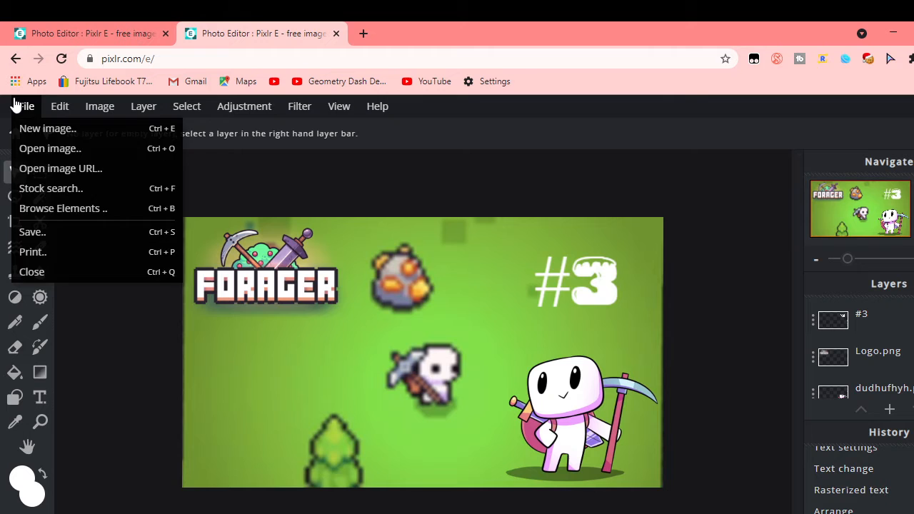
Download the thumbnail as a 1280 × 720 PNG and dismiss the save dialog and the advertisement banner.
mouse_move(22, 107)
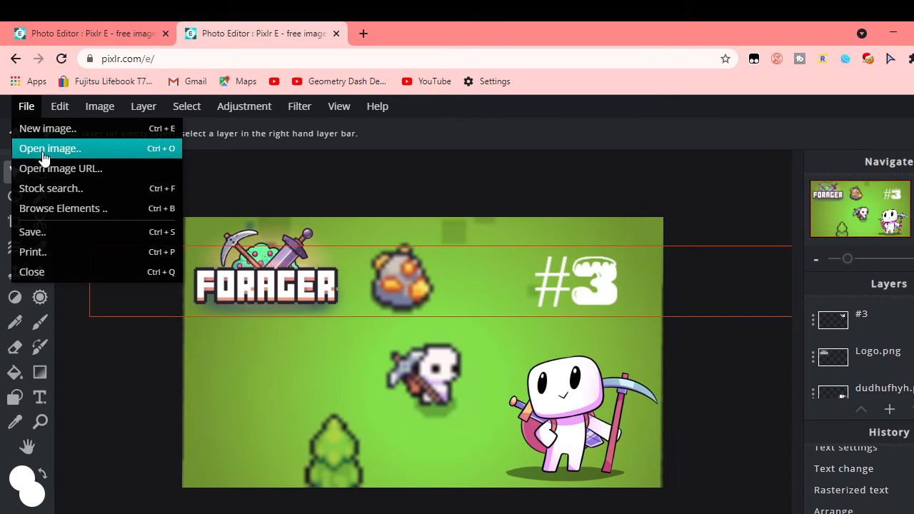
left_click(26, 232)
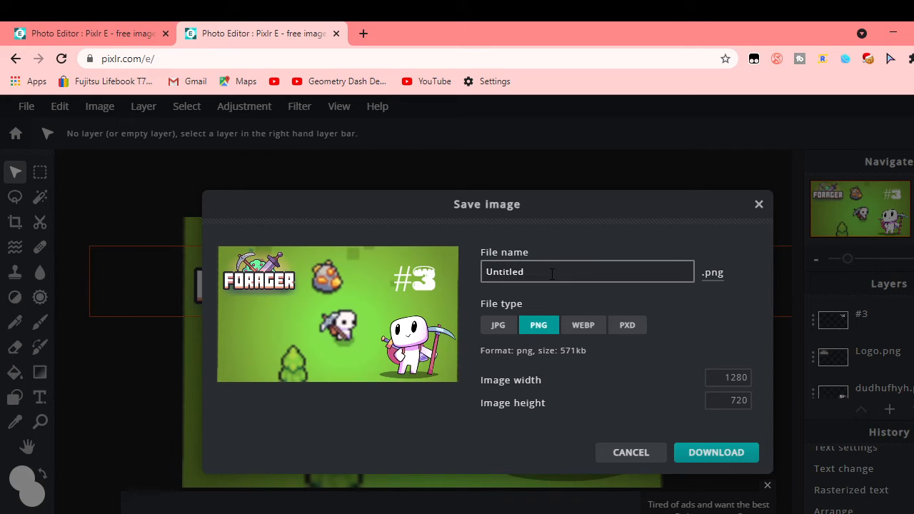
double_click(504, 275)
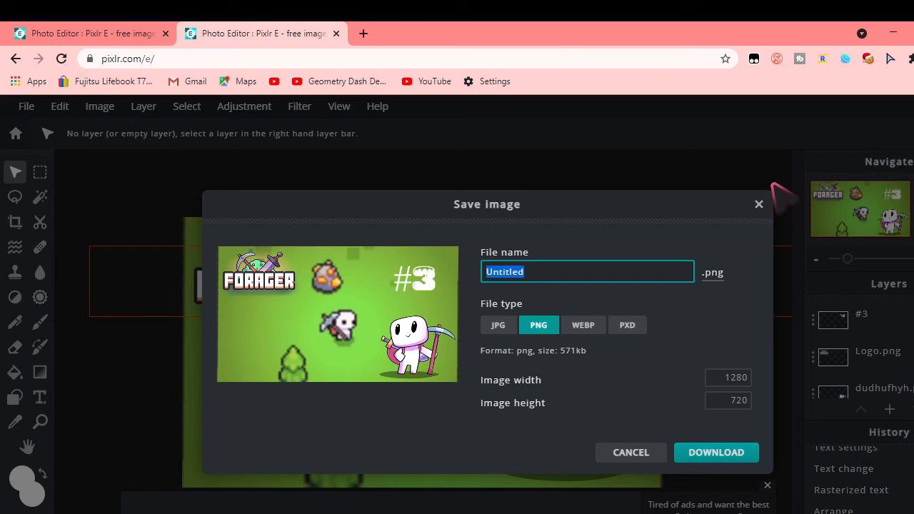
left_click(734, 460)
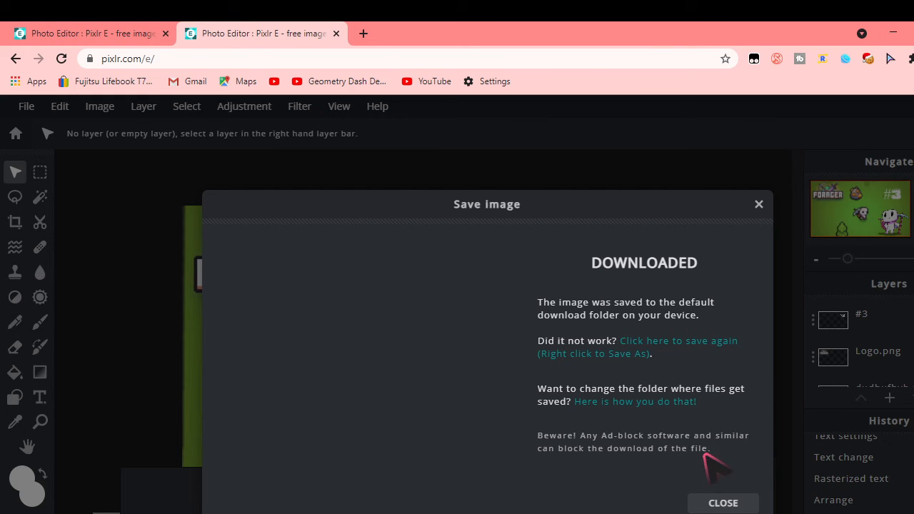
left_click(710, 502)
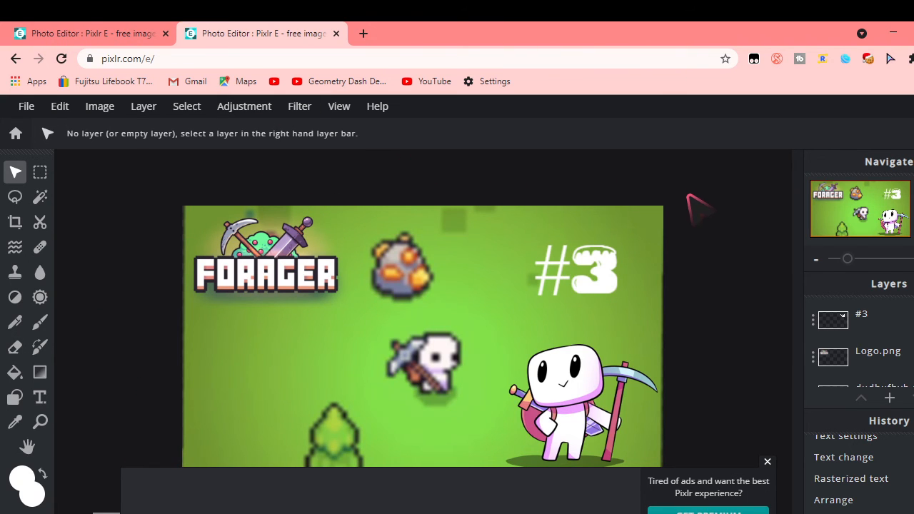
left_click(767, 461)
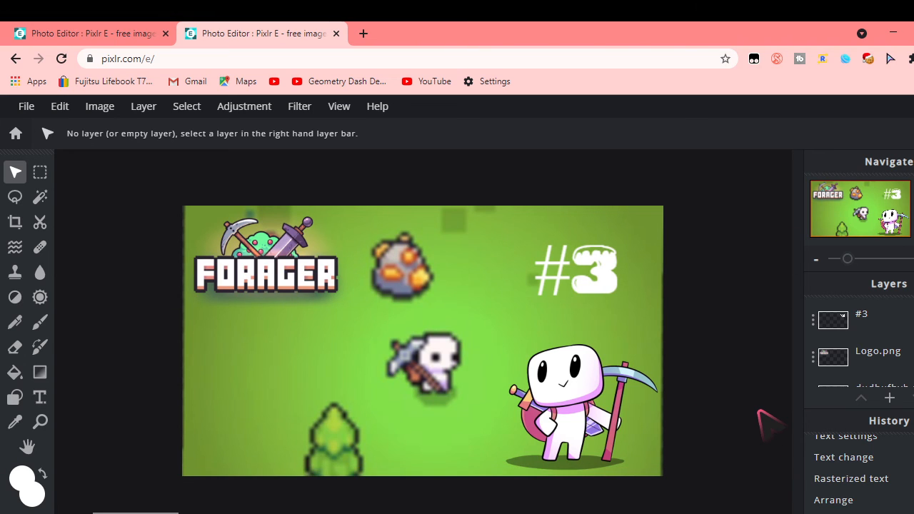